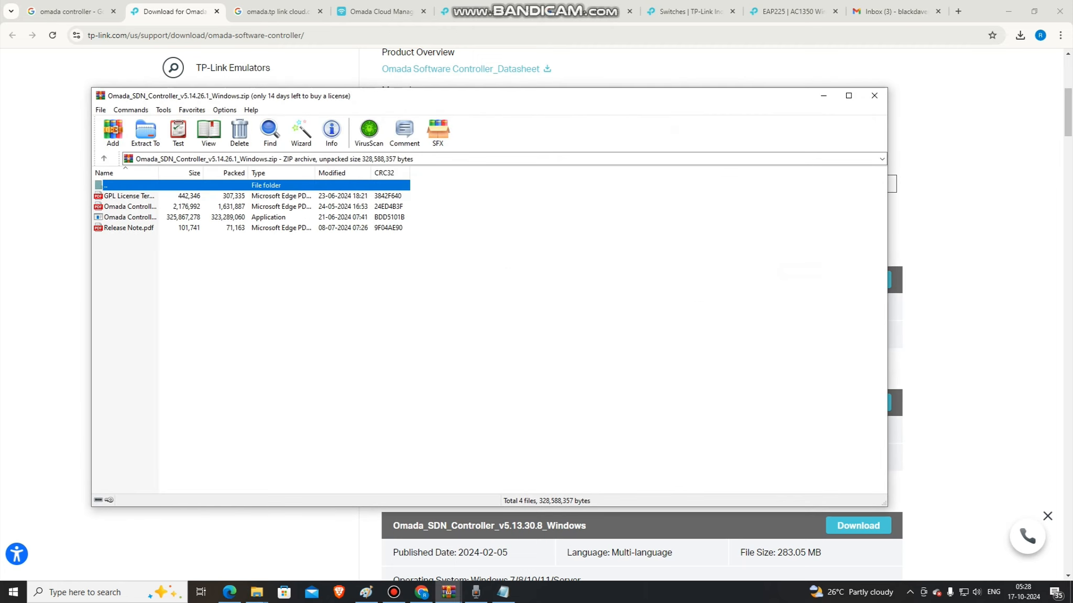
# Launch the Omada Controller installer application from the Omada_SDN_Controller_v5.14.26.1_Windows.zip archive and clear the other windows out of the way.
pyautogui.doubleClick(130, 217)
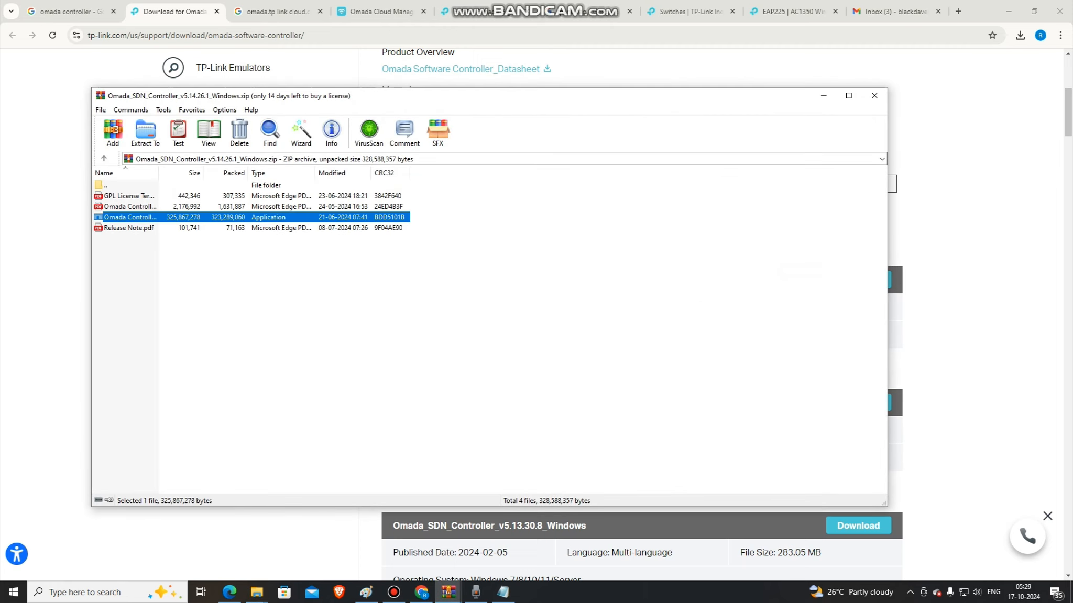
pyautogui.click(823, 95)
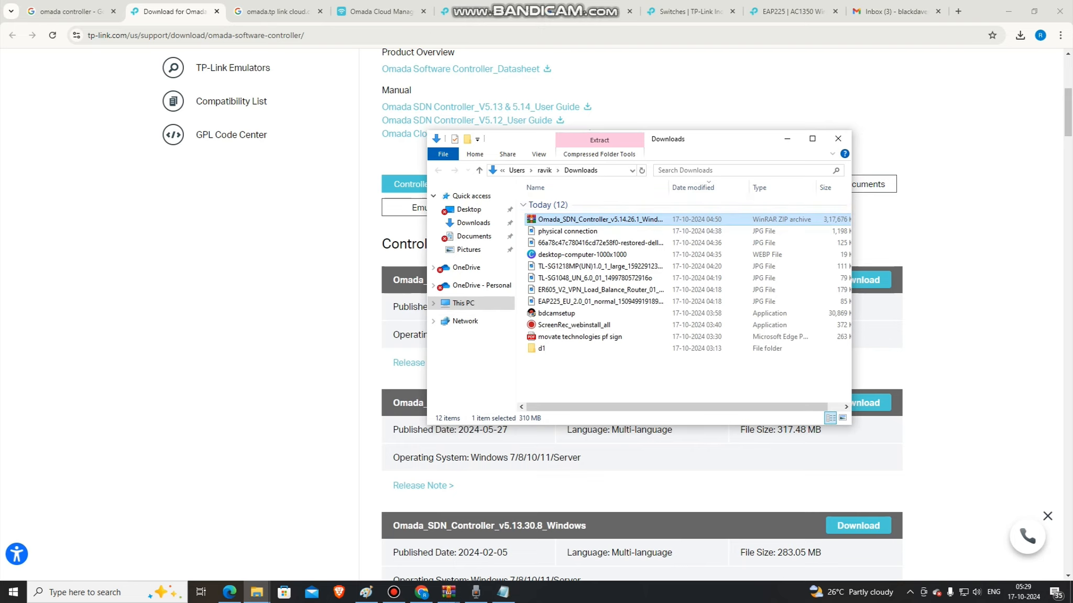
pyautogui.click(336, 361)
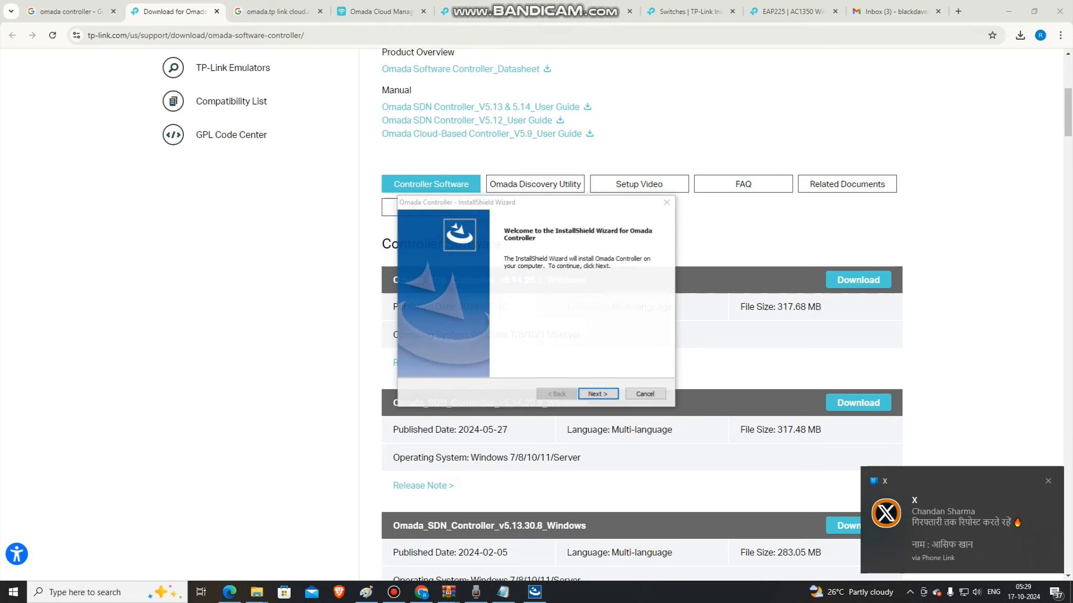
# Install Omada Controller in the default folder and finish the wizard with the controller set to start after installation.
pyautogui.click(598, 394)
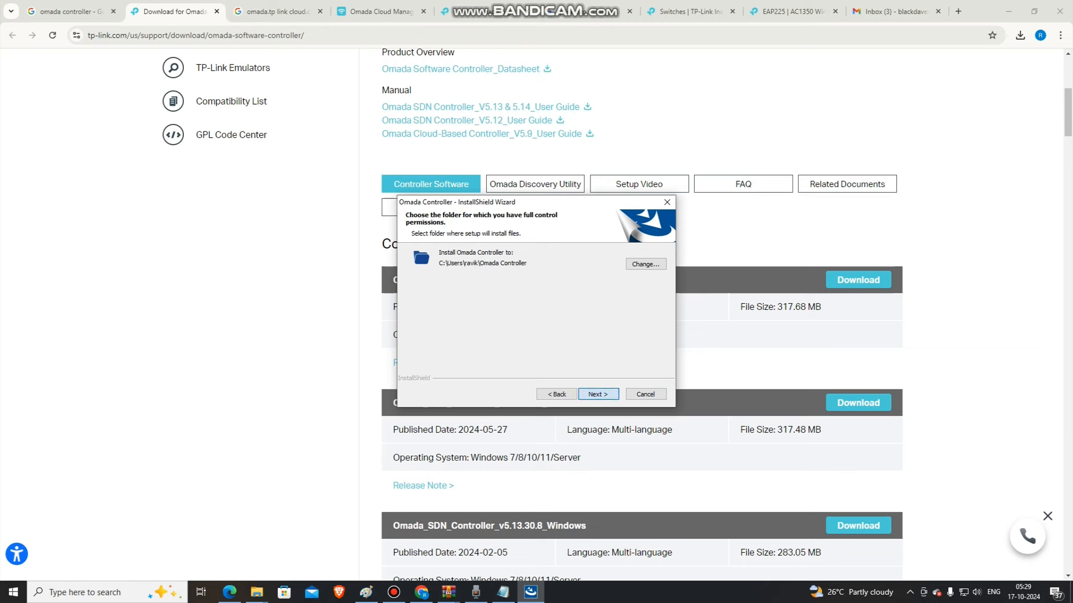
pyautogui.press('Return')
pyautogui.press('Return')
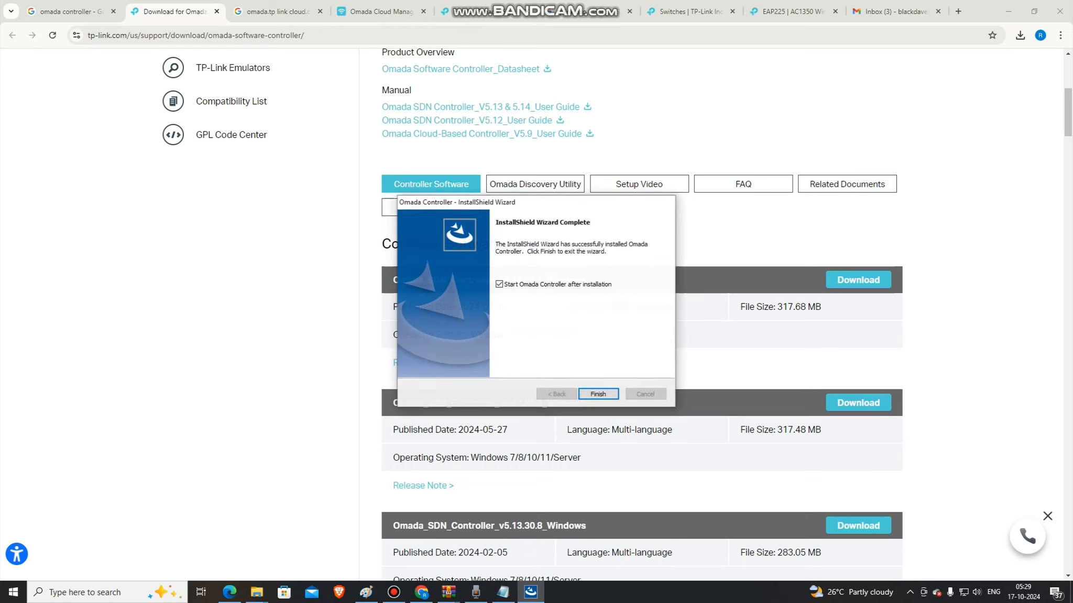
pyautogui.click(599, 394)
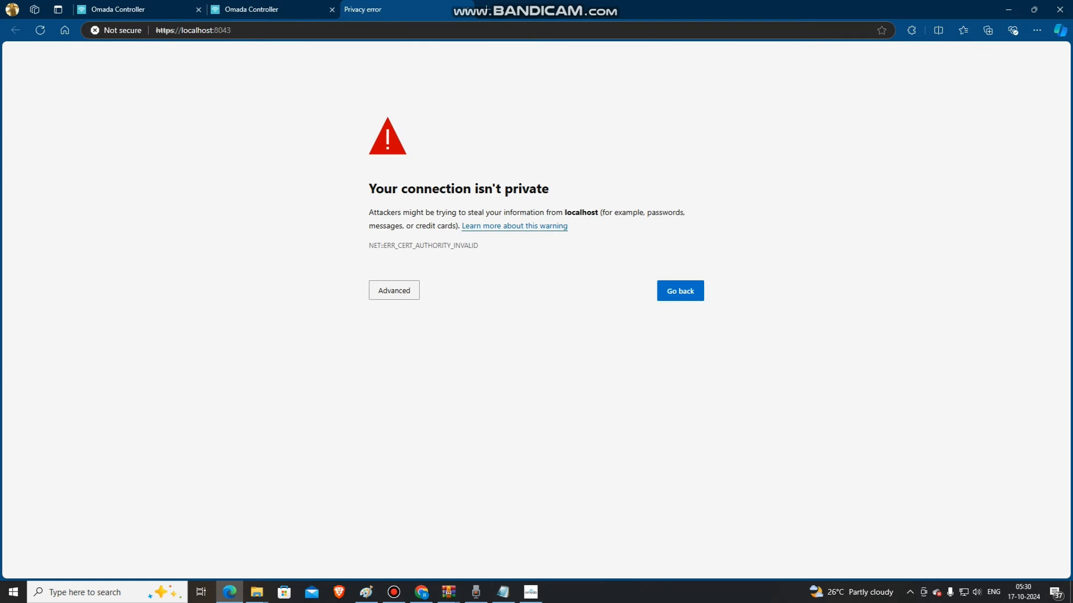
# Bypass the browser's certificate warning and continue to the controller page at localhost:8043.
pyautogui.click(394, 291)
pyautogui.press('Tab')
pyautogui.press('Tab')
pyautogui.press('Return')
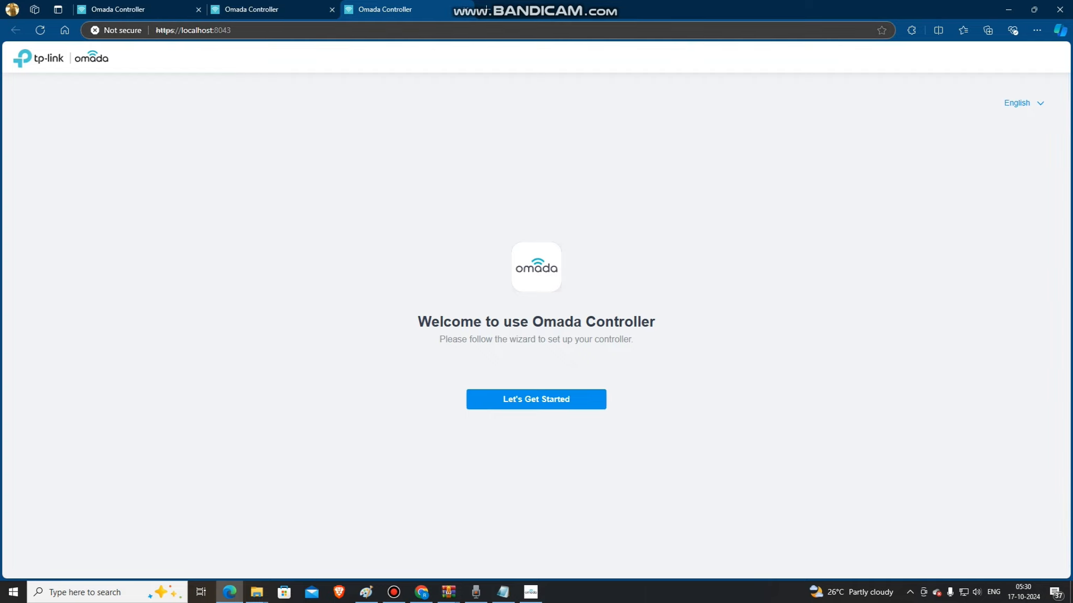
pyautogui.hotkey('ctrl', 'l')
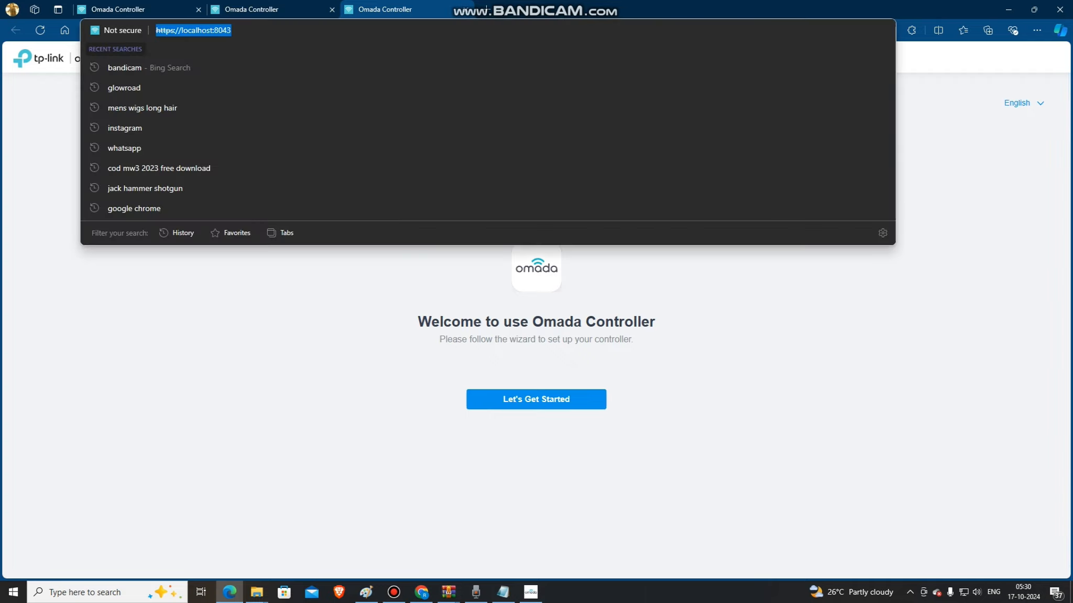
pyautogui.press('Escape')
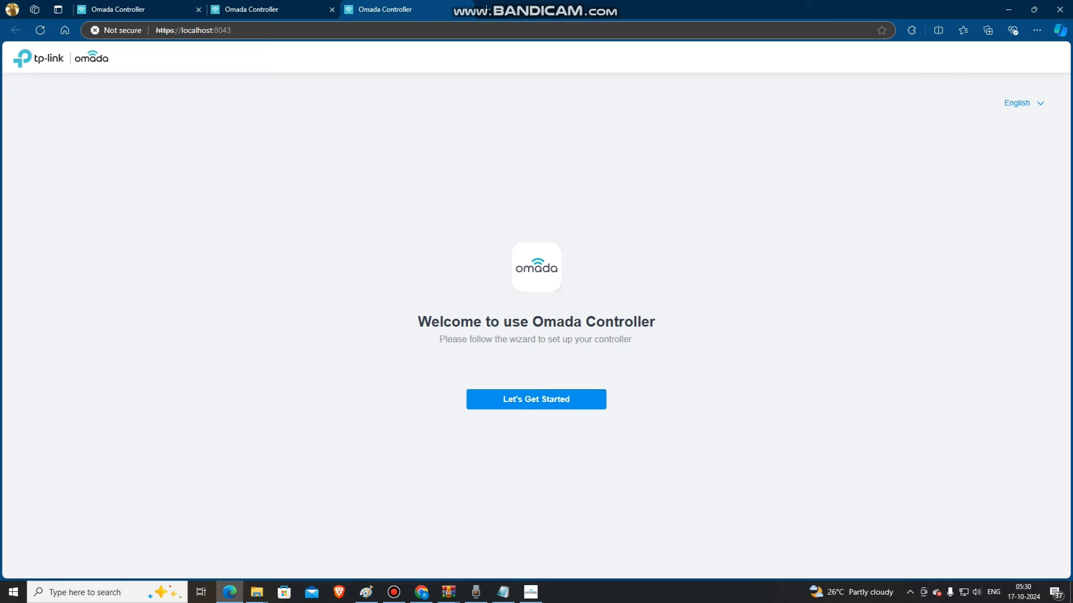
pyautogui.hotkey('ctrl', 'l')
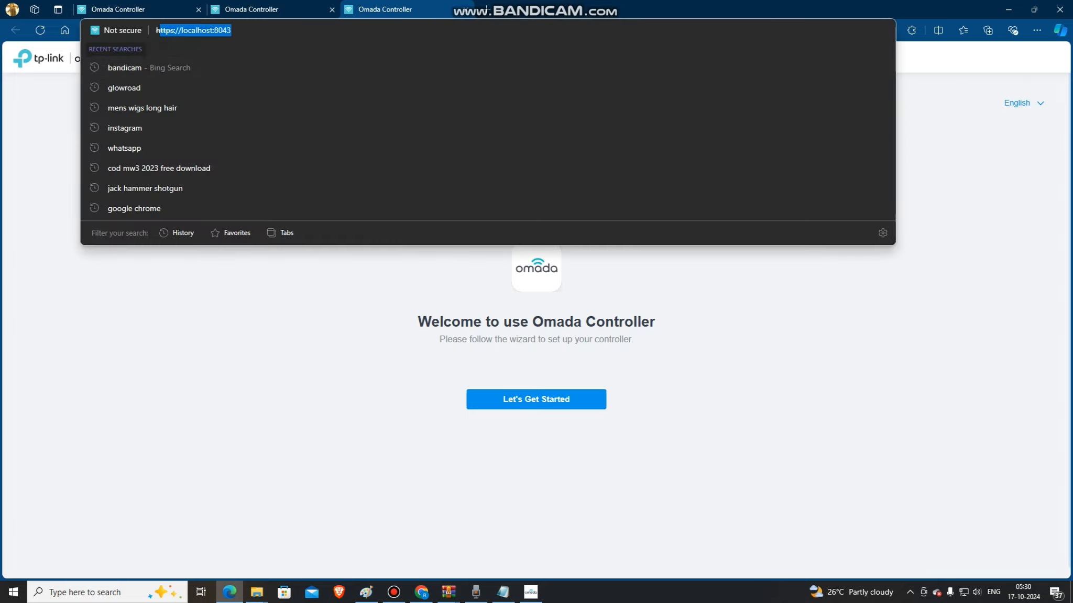
pyautogui.press('Escape')
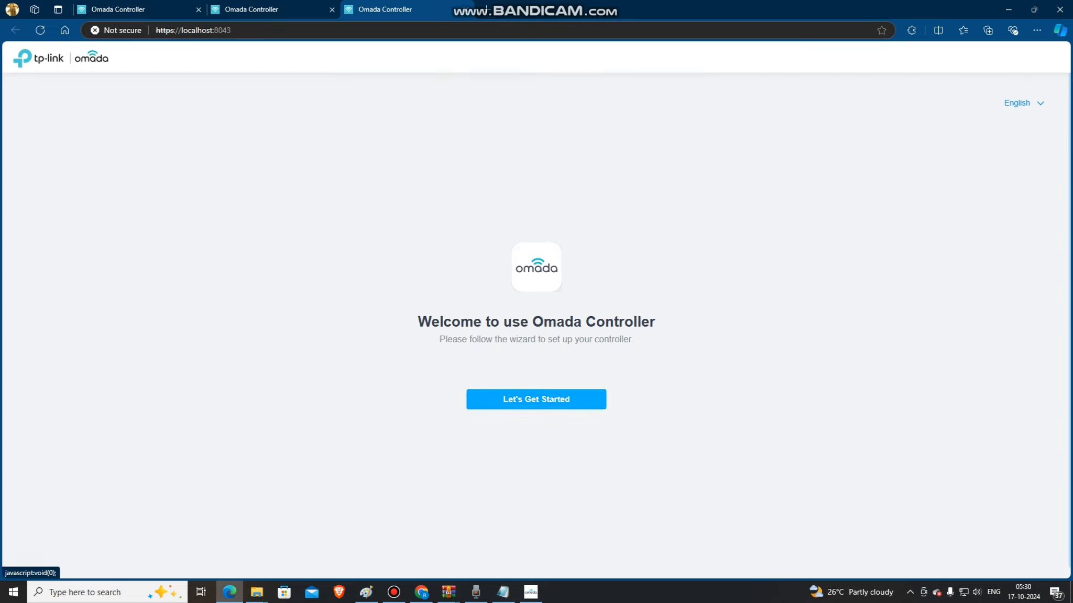
# Start the controller setup wizard and go through the empty administrator and cloud access fields.
pyautogui.click(536, 399)
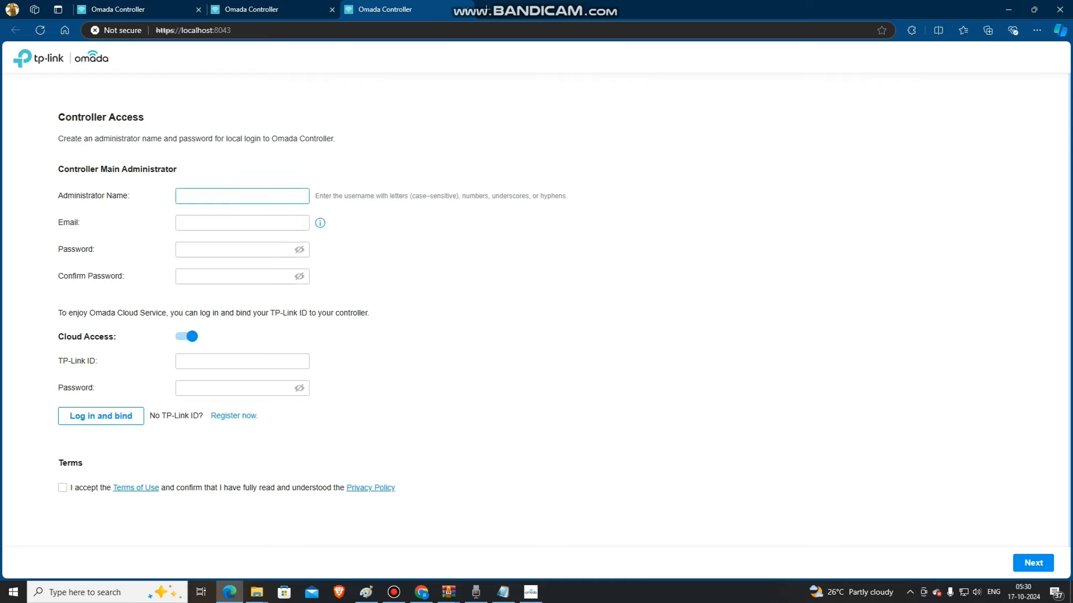
pyautogui.click(242, 196)
pyautogui.click(248, 223)
pyautogui.click(249, 250)
pyautogui.click(249, 277)
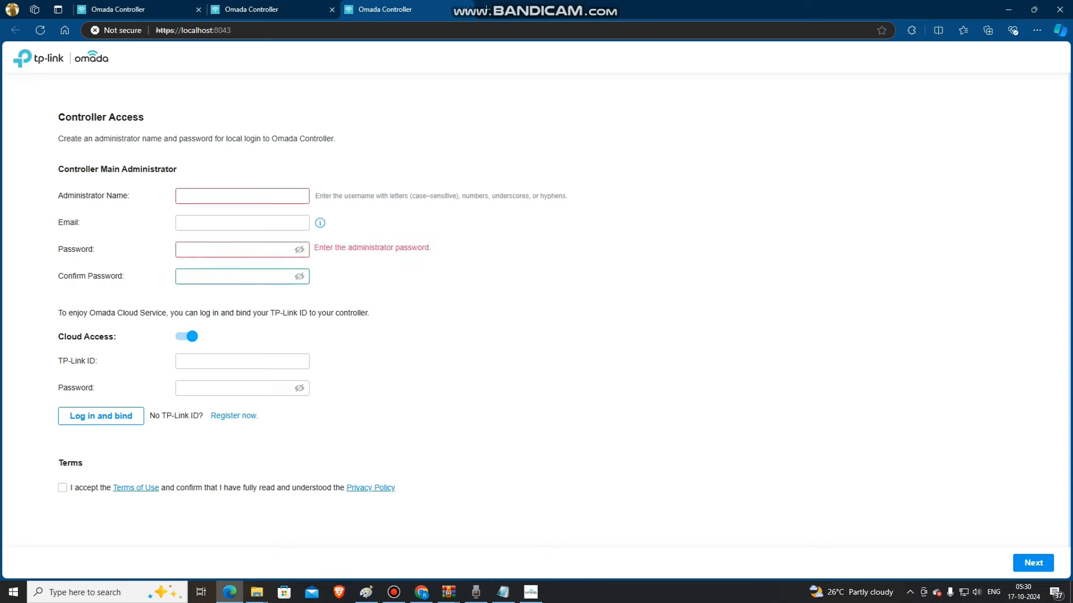
pyautogui.click(249, 362)
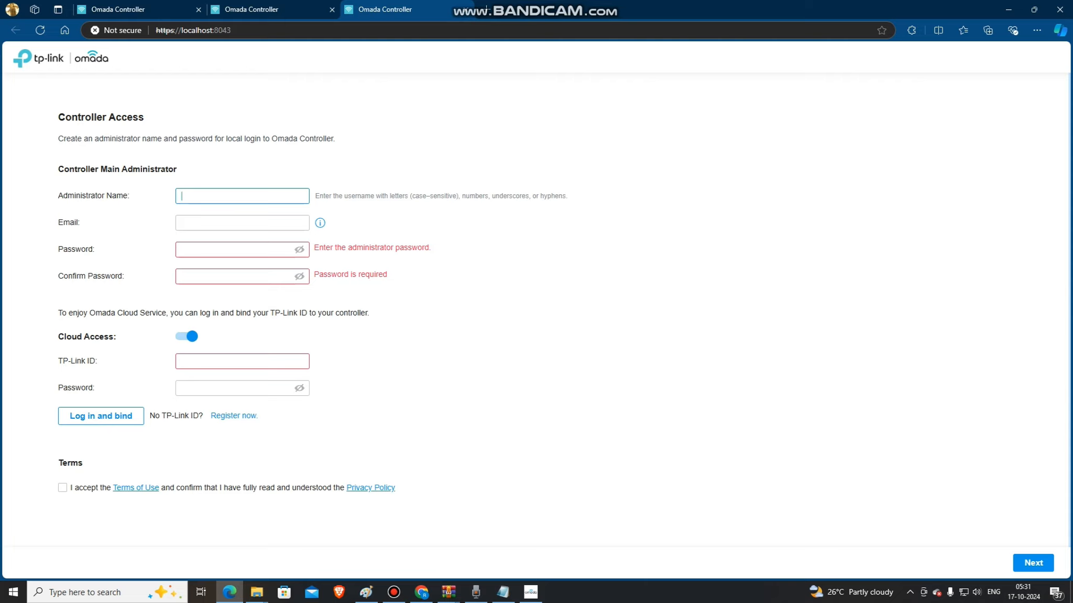
# Set the main administrator name to Admin123 and fill in the administrator's e-mail address.
pyautogui.write('Admin123')
pyautogui.press('Tab')
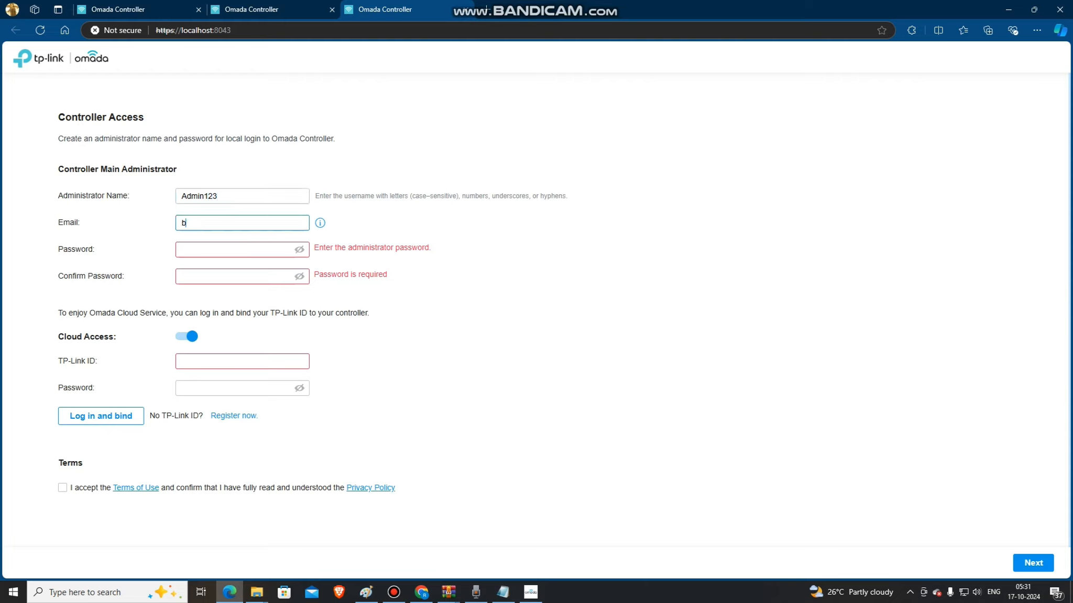
# Enter the administrator password and repeat it in the confirmation field.
pyautogui.click(182, 250)
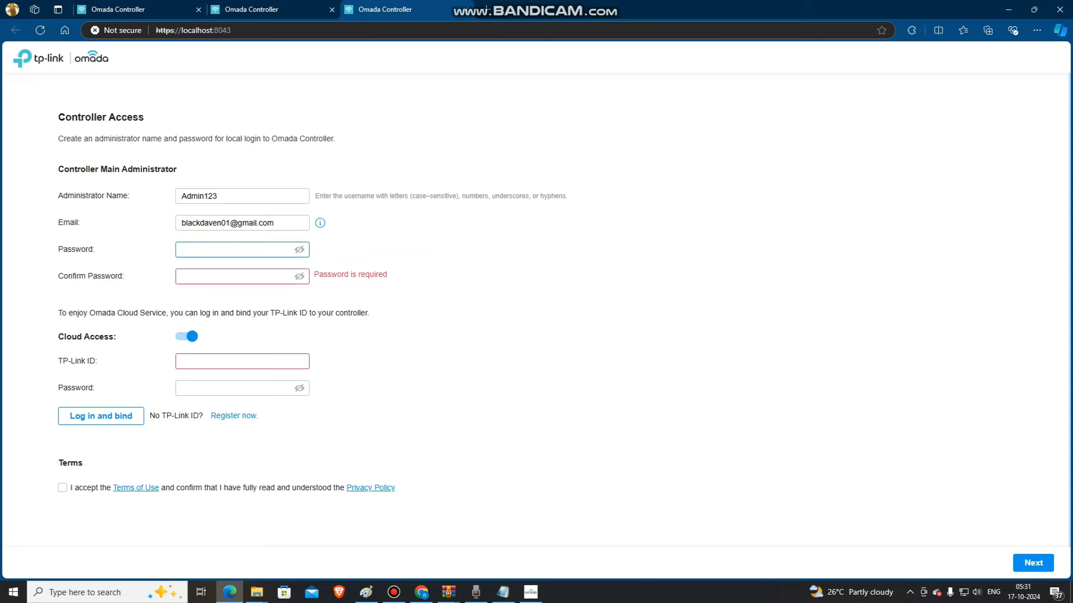
pyautogui.write('A•••••••')
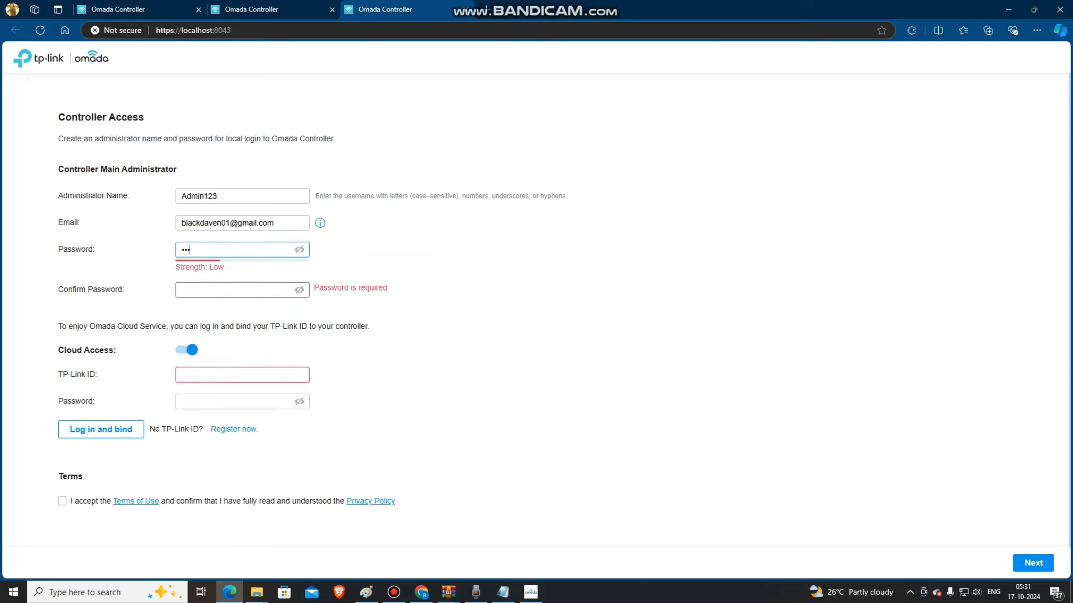
pyautogui.write('••••')
pyautogui.click(234, 290)
pyautogui.write('••••••••')
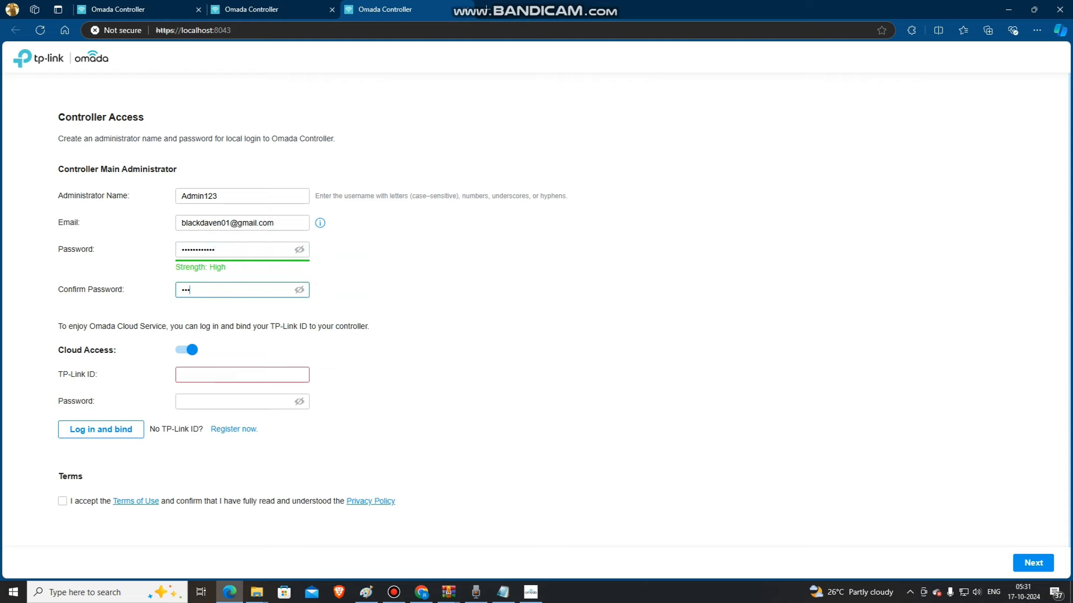
pyautogui.write('••••')
pyautogui.press('Tab')
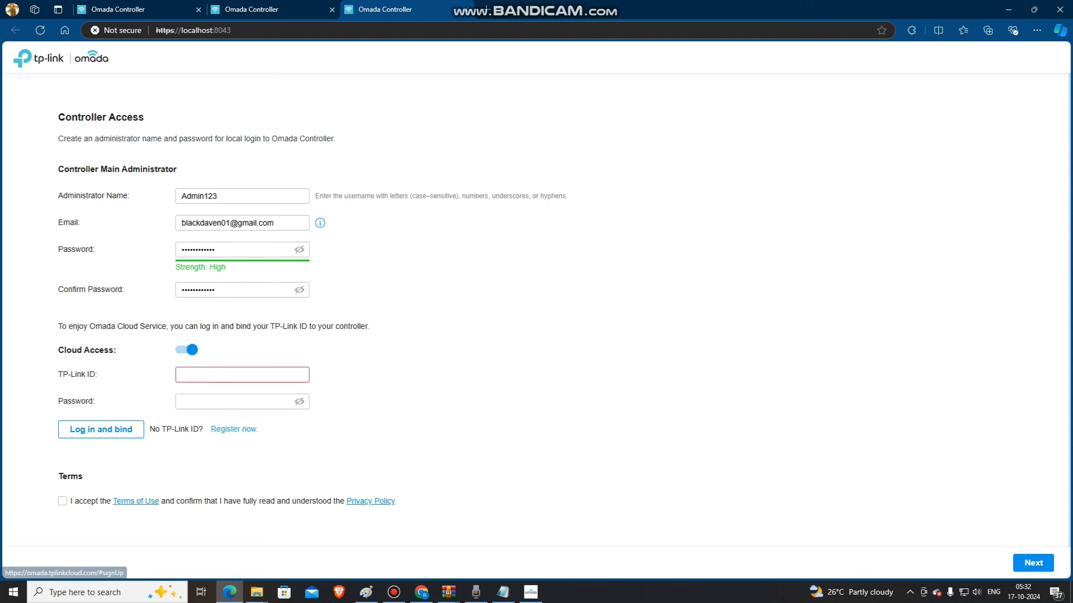
# Open the TP-Link ID registration page and set the country/region to India.
pyautogui.click(234, 429)
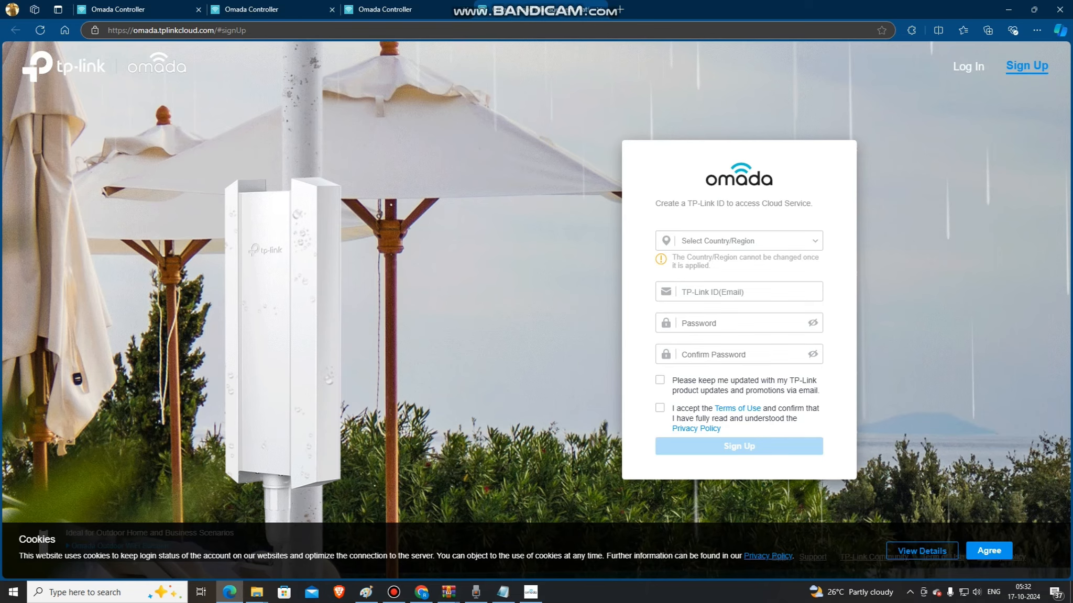
pyautogui.click(739, 241)
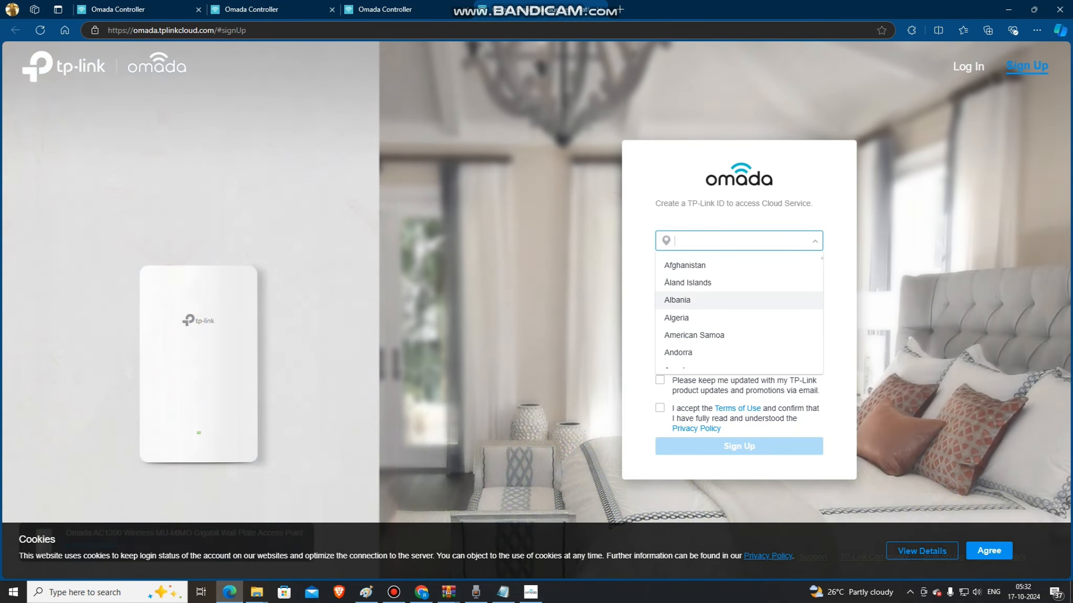
pyautogui.write('india')
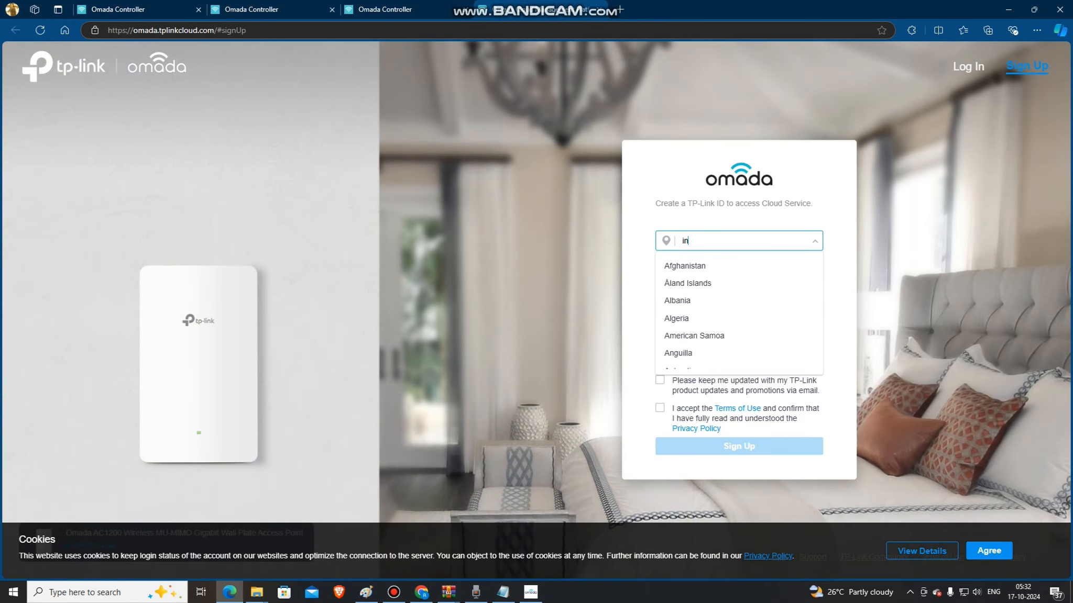
pyautogui.press('Down')
pyautogui.press('Down')
pyautogui.press('Return')
pyautogui.press('Tab')
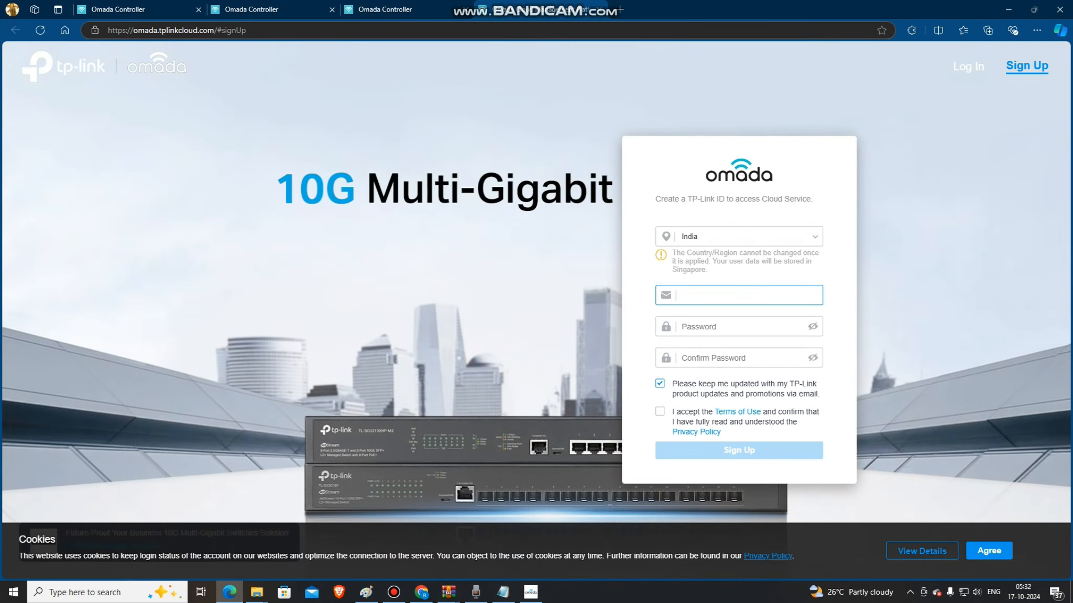
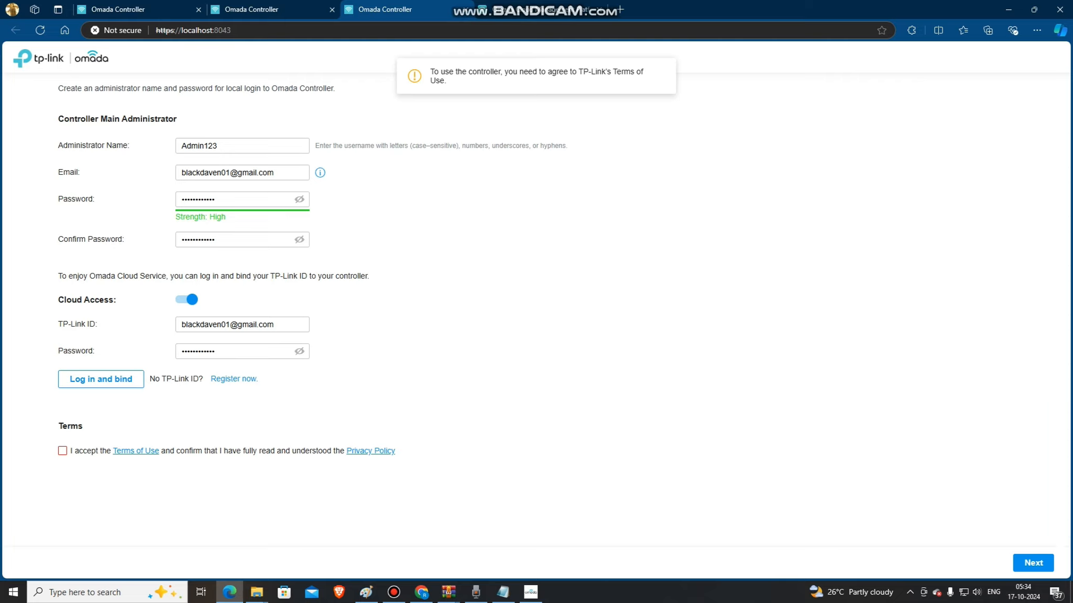
# Accept the Terms of Use and Privacy Policy and bind the TP-Link ID to the controller.
pyautogui.click(62, 451)
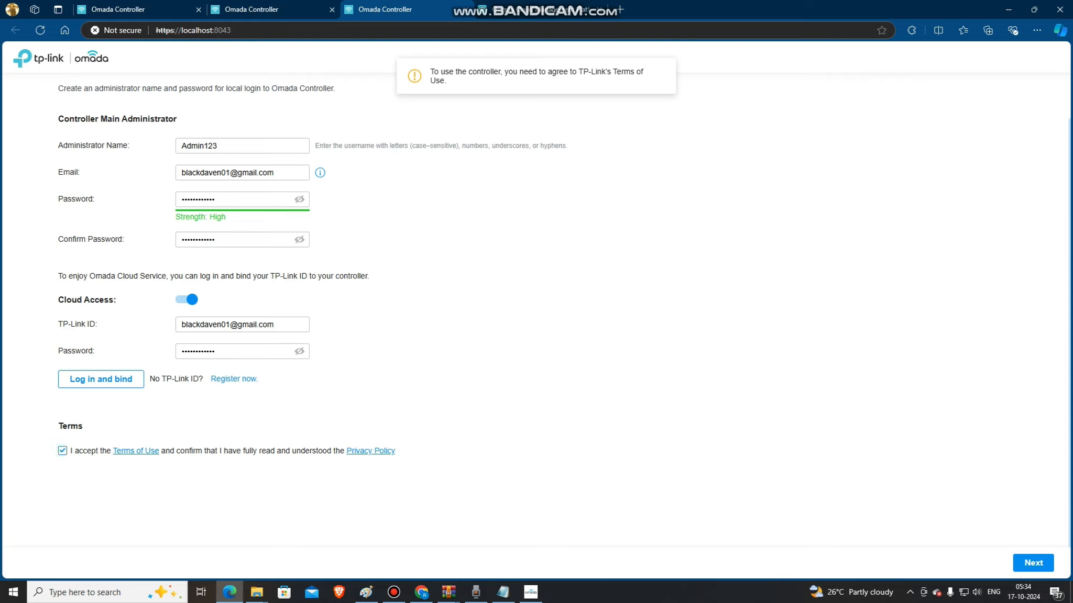
pyautogui.click(101, 379)
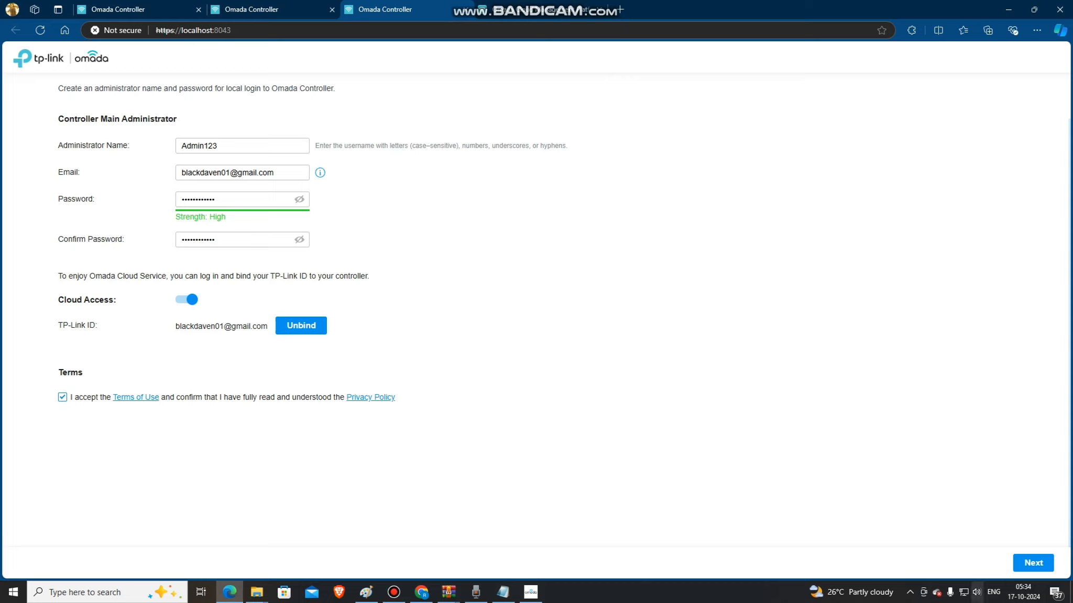
# Start configuring a new controller setup and set the controller name to Admin_controller.
pyautogui.click(1033, 563)
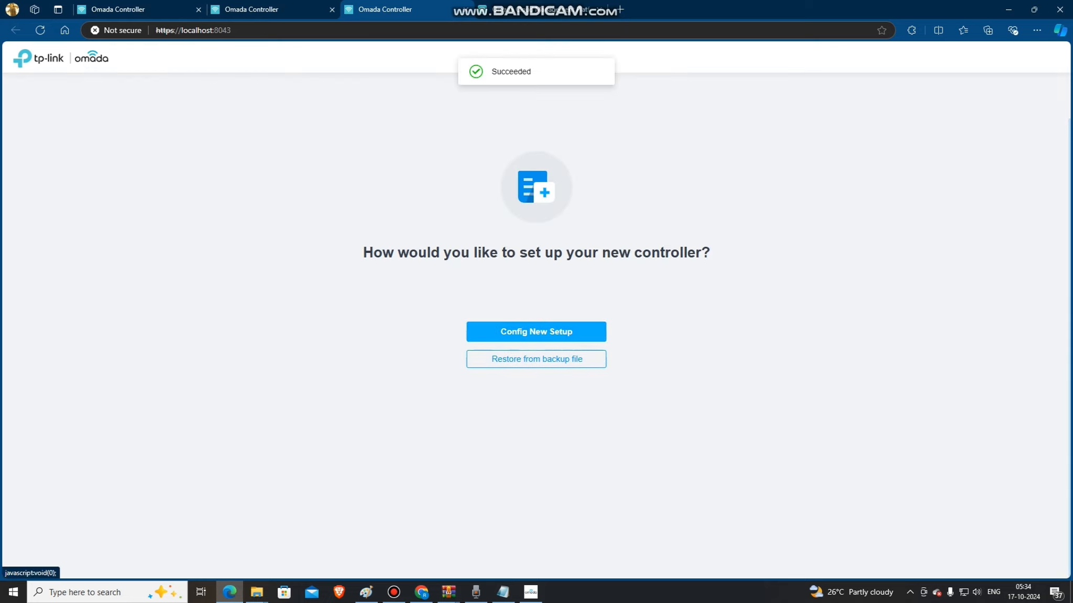
pyautogui.click(536, 332)
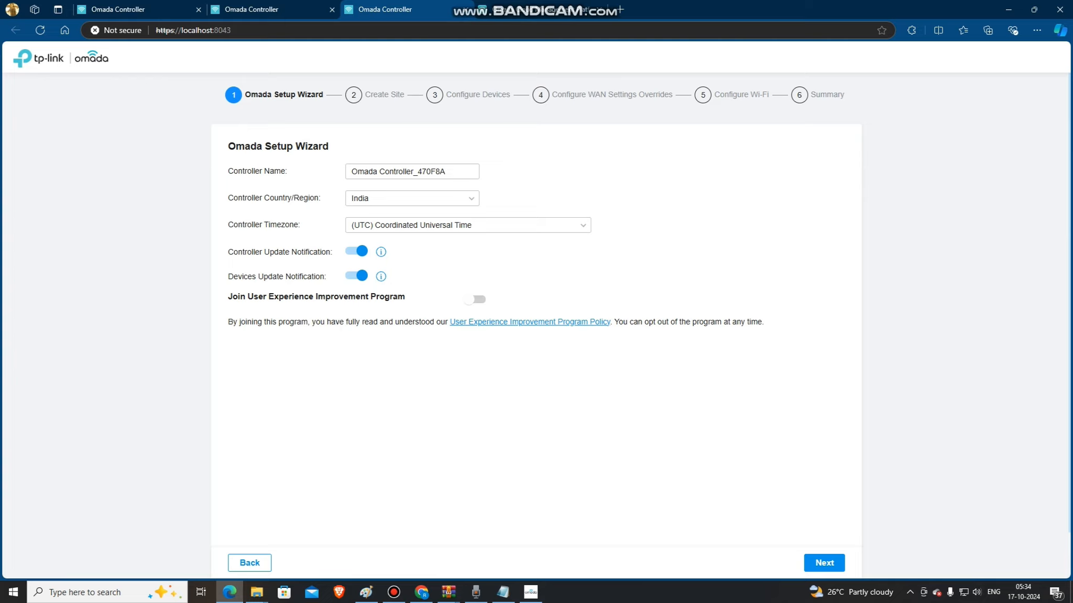
pyautogui.moveTo(454, 172); pyautogui.dragTo(350, 172)
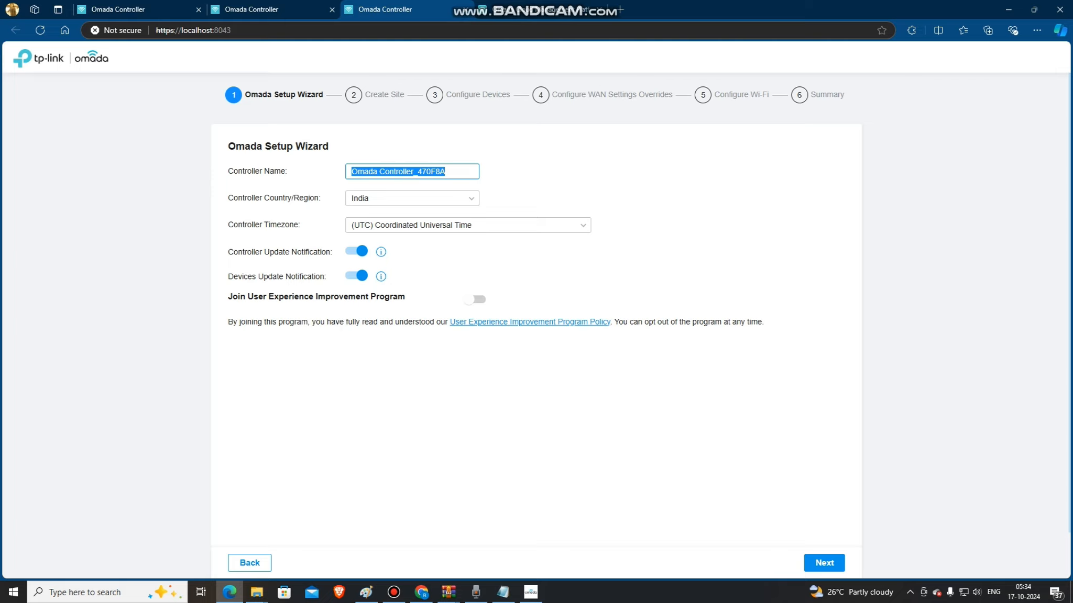
pyautogui.write('Admin')
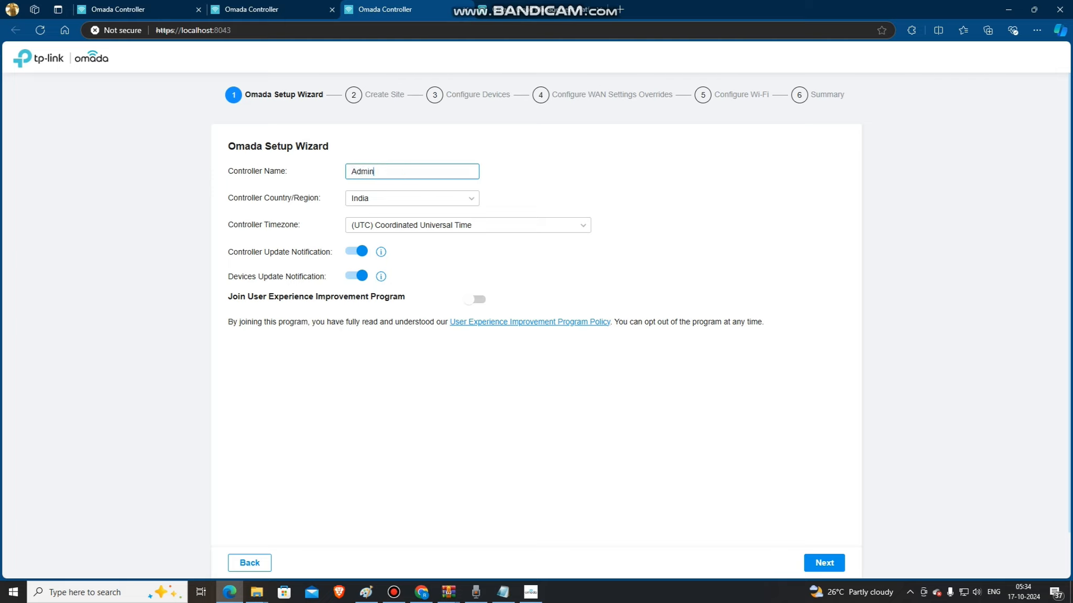
pyautogui.write('@')
pyautogui.press('BackSpace')
pyautogui.write('_controller')
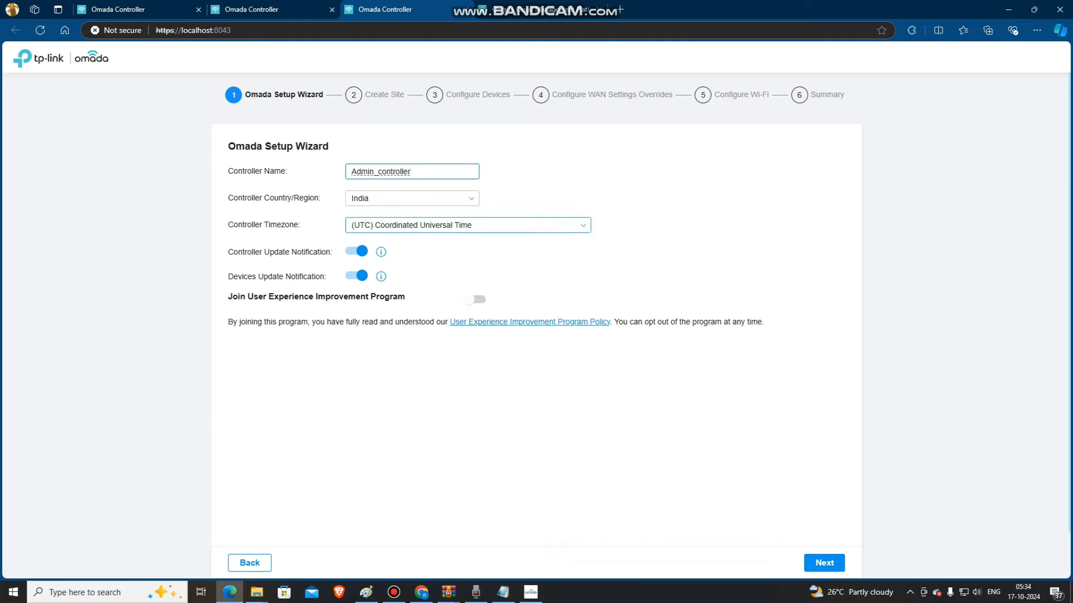
# Set the controller timezone to (UTC+05:30) Chennai, Kolkata, Mumbai, New Delhi, toggle the User Experience Improvement Program option and continue.
pyautogui.click(468, 224)
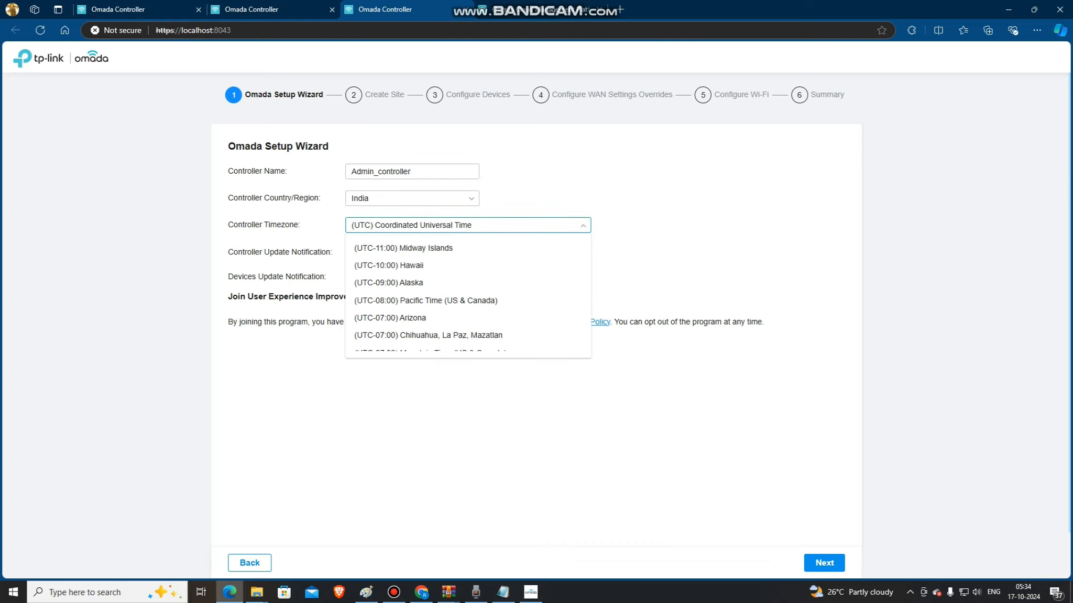
pyautogui.scroll(-5, 468, 300)
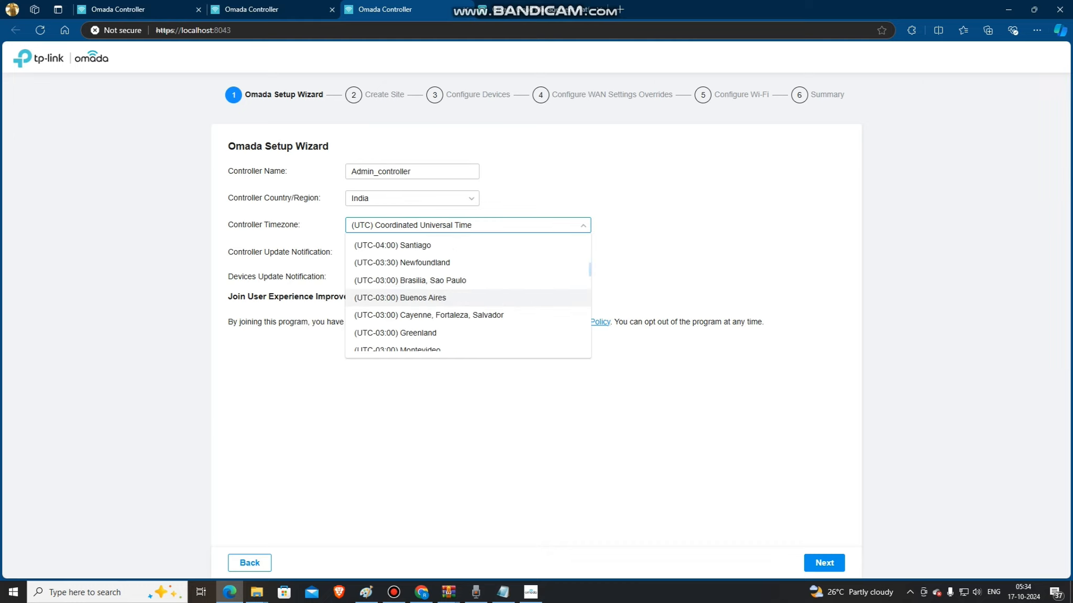
pyautogui.scroll(-1, 467, 300)
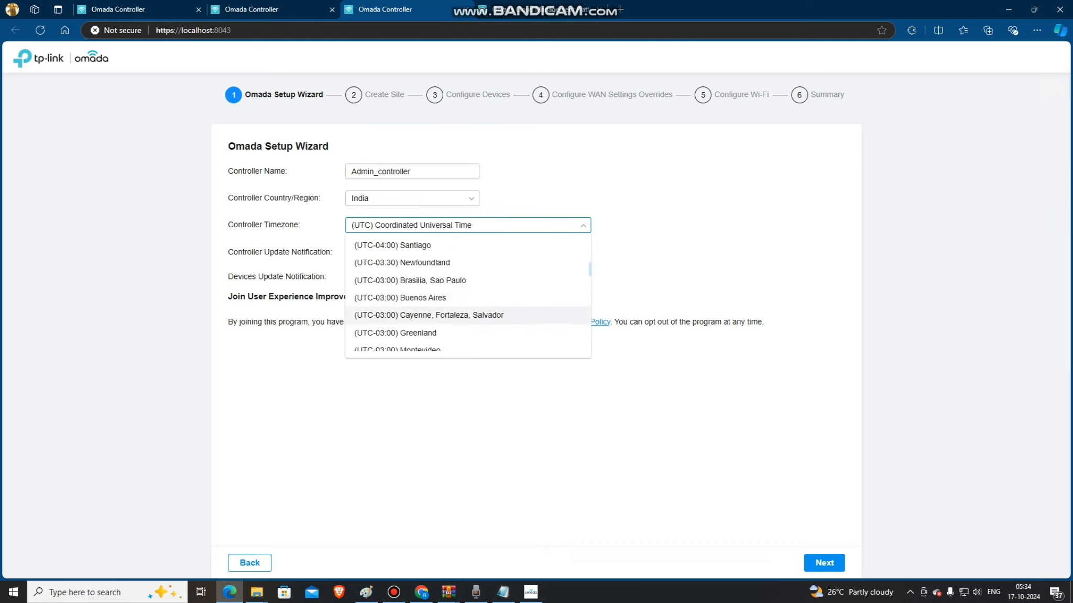
pyautogui.scroll(-1, 467, 299)
pyautogui.scroll(-2, 467, 304)
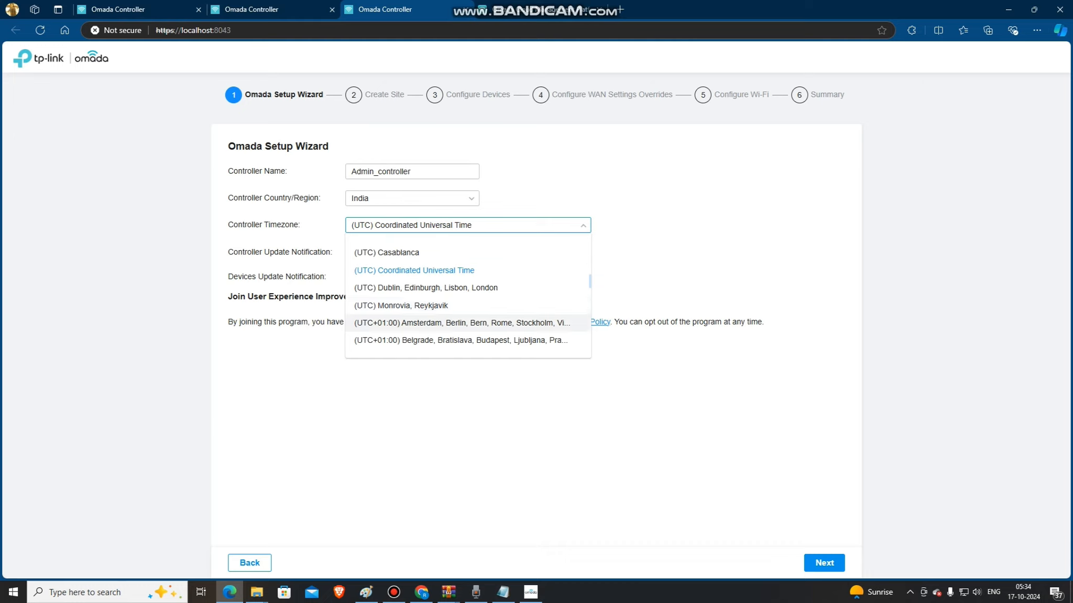
pyautogui.scroll(1, 468, 324)
pyautogui.scroll(3, 468, 326)
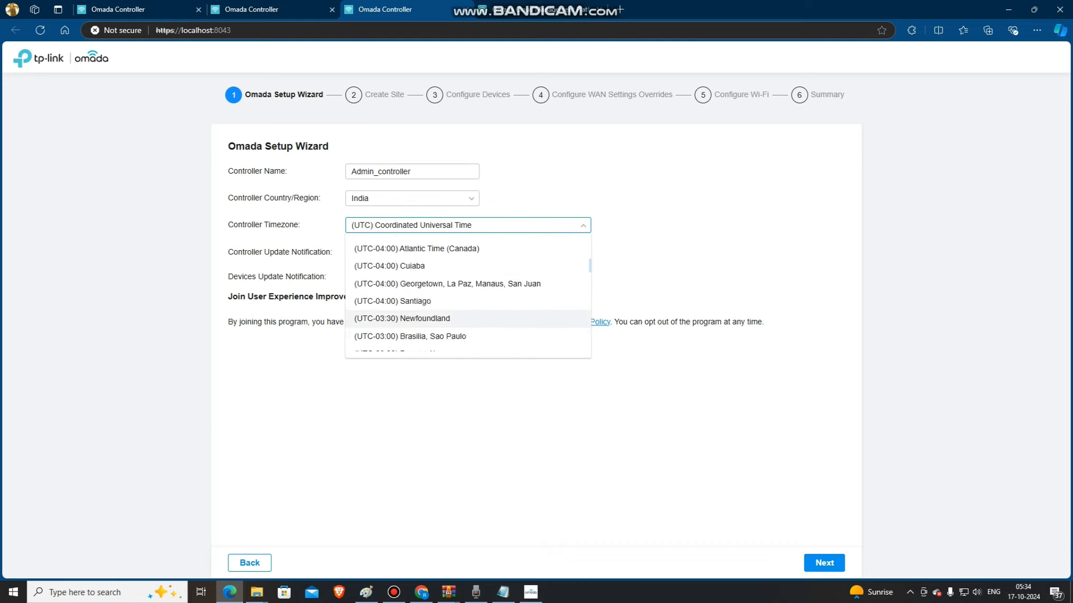
pyautogui.scroll(3, 468, 309)
pyautogui.scroll(3, 468, 304)
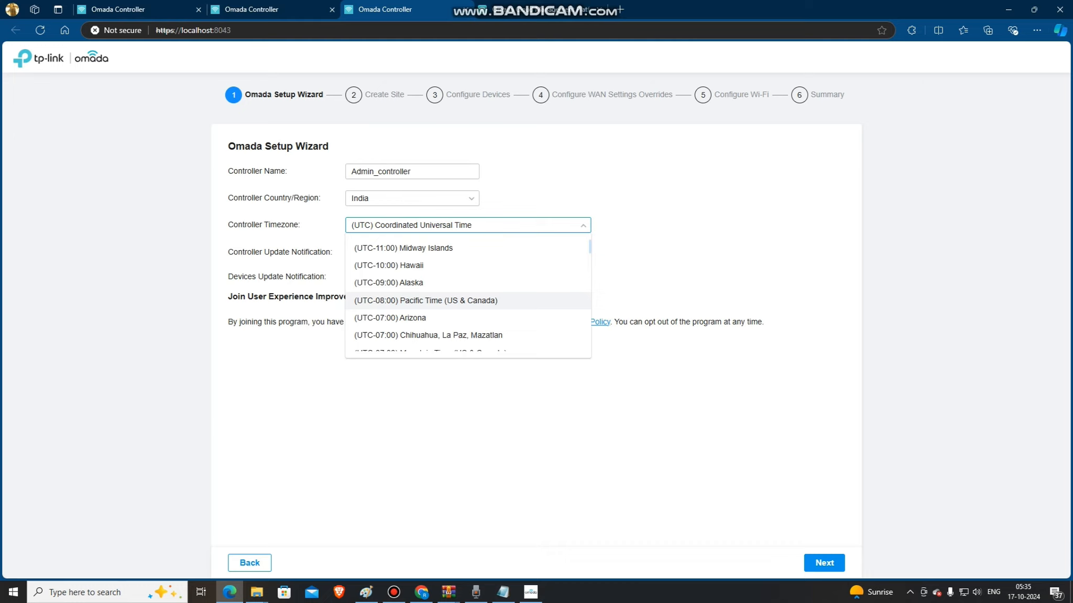
pyautogui.scroll(-2, 468, 297)
pyautogui.scroll(1, 468, 294)
pyautogui.scroll(-3, 467, 293)
pyautogui.scroll(2, 468, 291)
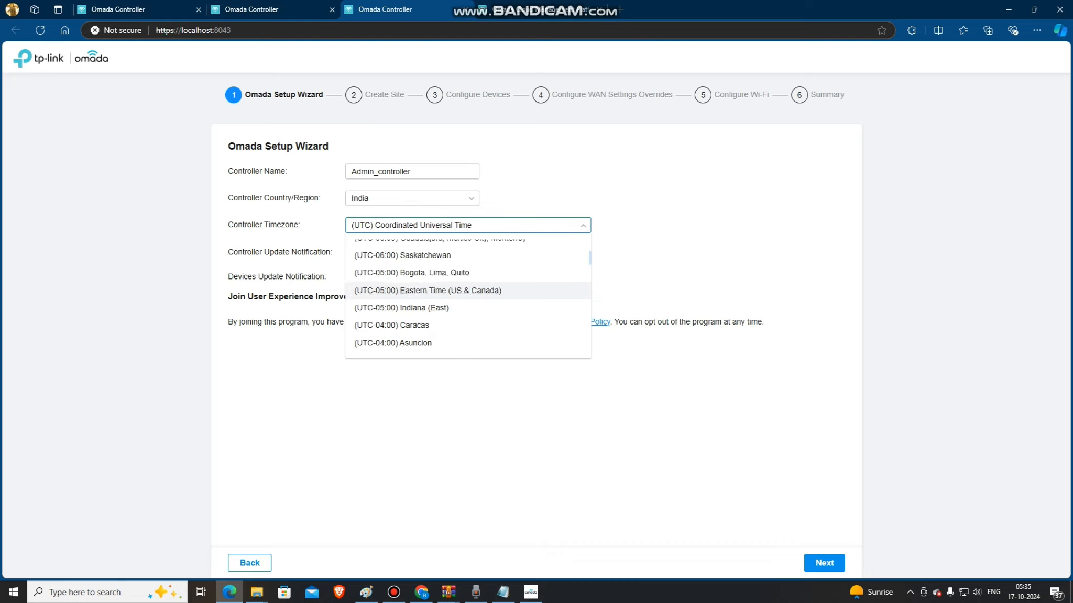
pyautogui.scroll(-12, 467, 290)
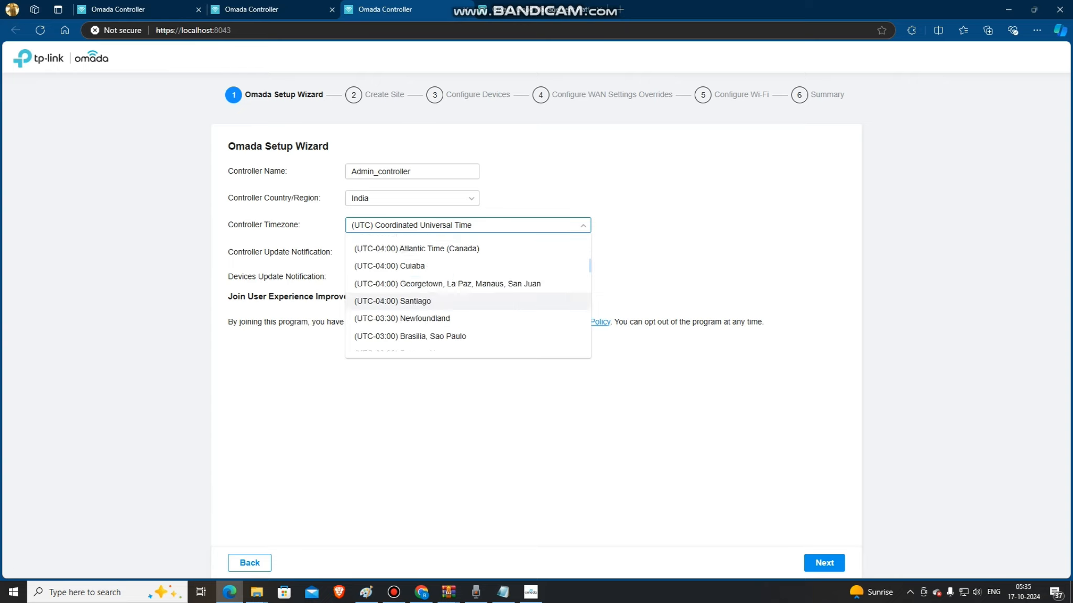
pyautogui.scroll(-5, 468, 290)
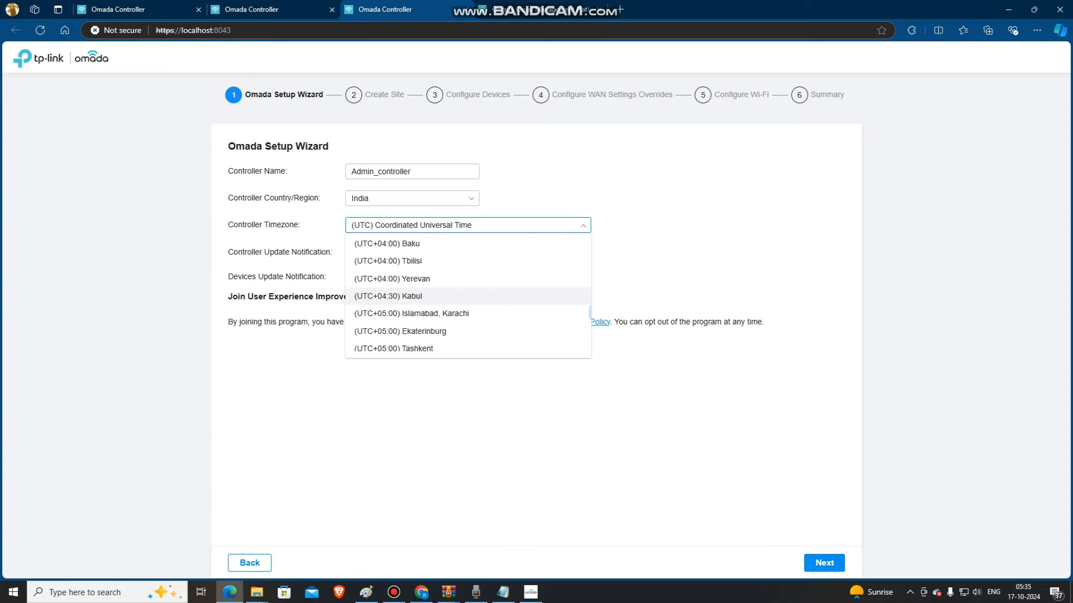
pyautogui.click(468, 254)
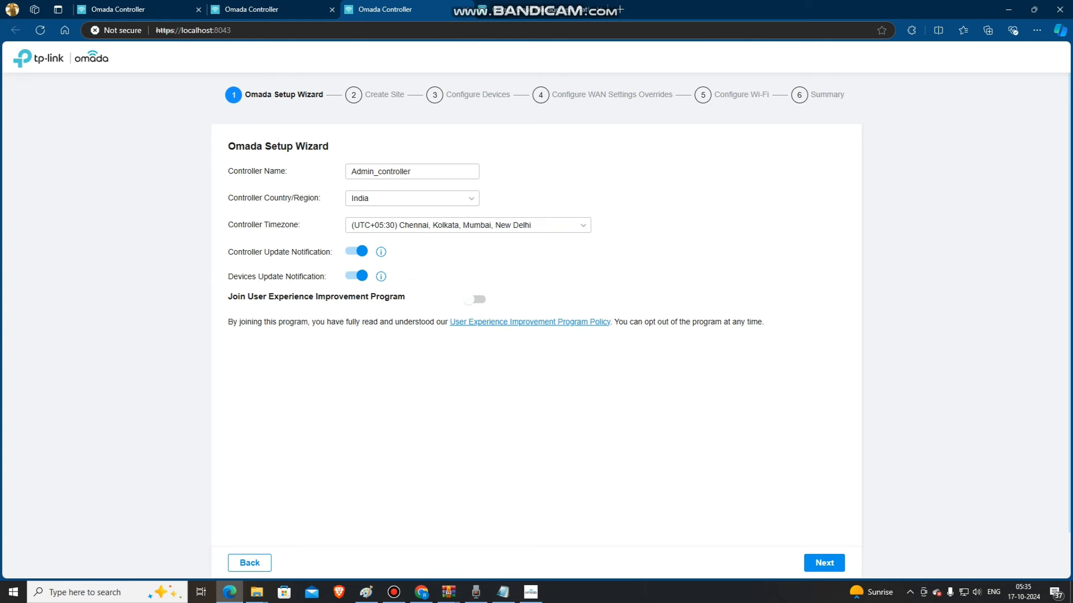
pyautogui.click(475, 299)
pyautogui.click(824, 562)
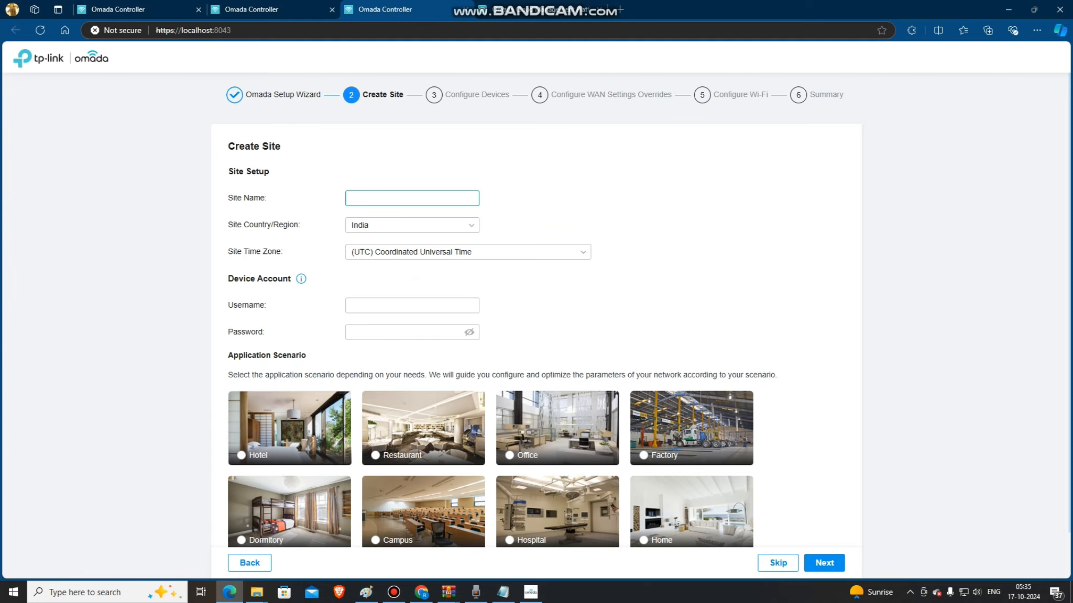
# Name the new site Office_Mumbai and keep its country/region as India.
pyautogui.write('Office_Mumbai')
pyautogui.click(412, 226)
pyautogui.click(413, 225)
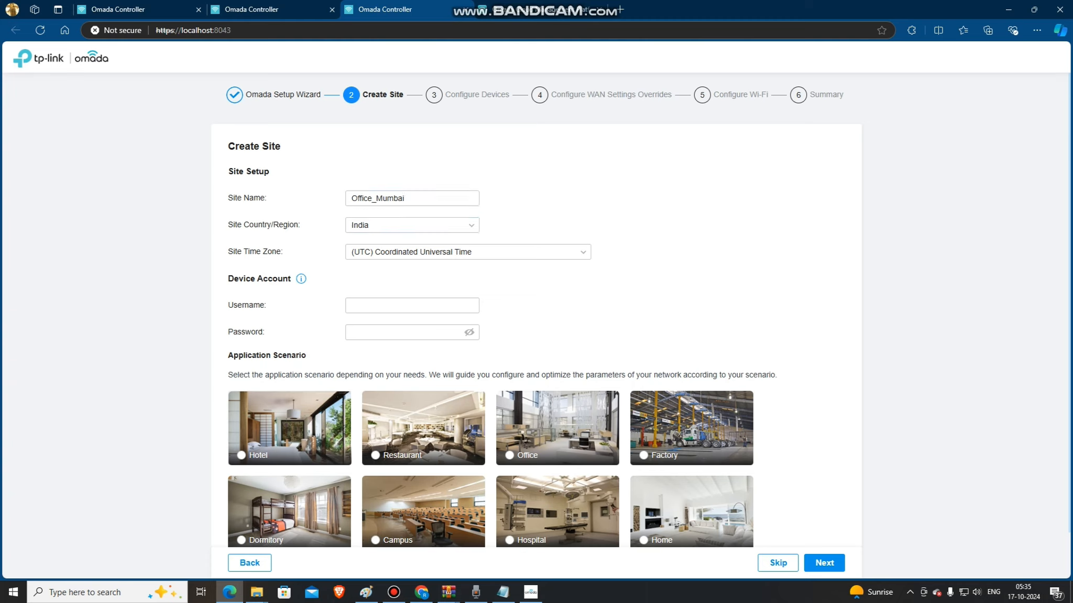
# Set the site time zone to (UTC+05:30) Chennai, Kolkata, Mumbai, New Delhi.
pyautogui.click(468, 252)
pyautogui.scroll(-3, 468, 332)
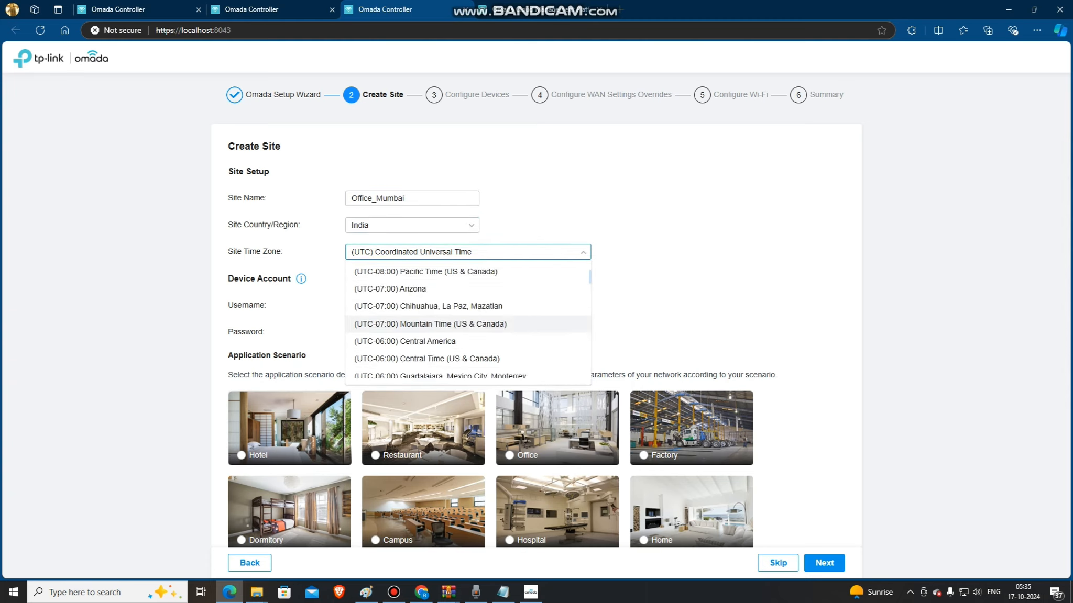
pyautogui.scroll(-5, 468, 333)
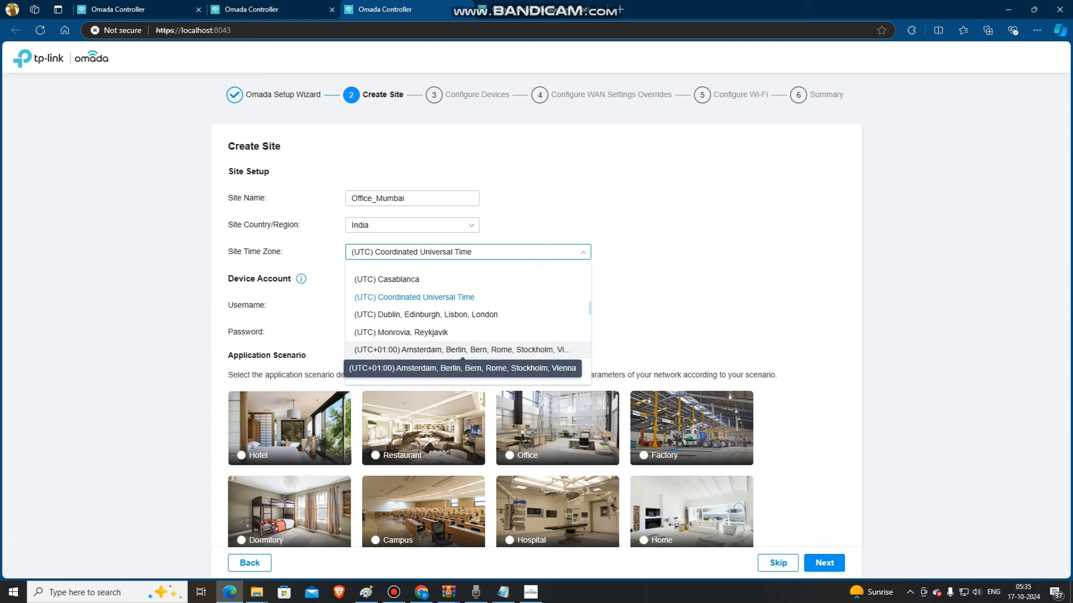
pyautogui.scroll(-2, 462, 345)
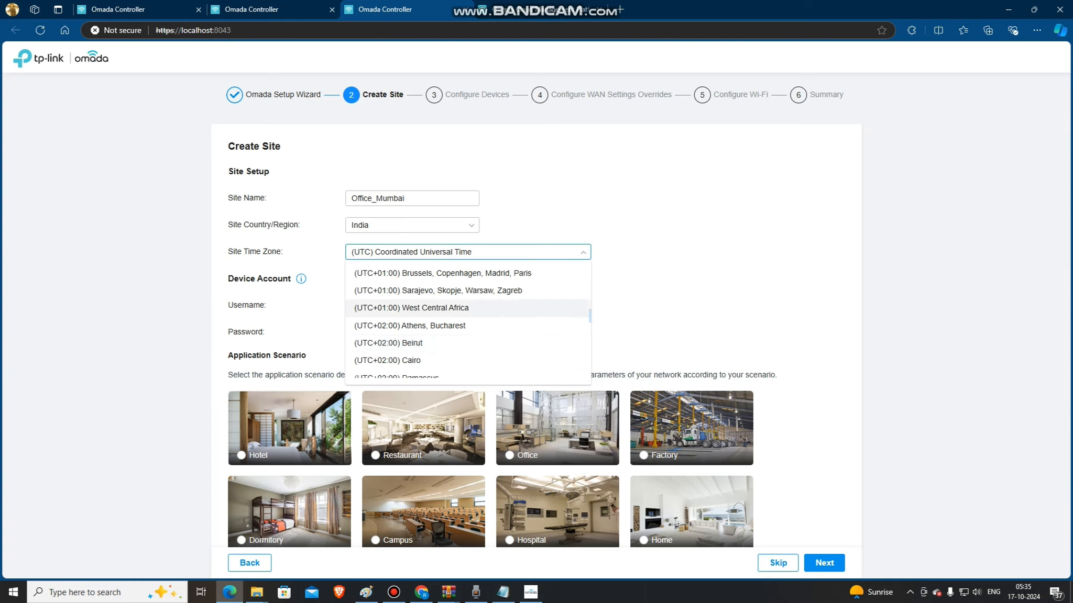
pyautogui.scroll(1, 461, 311)
pyautogui.scroll(-3, 461, 335)
pyautogui.scroll(-3, 461, 340)
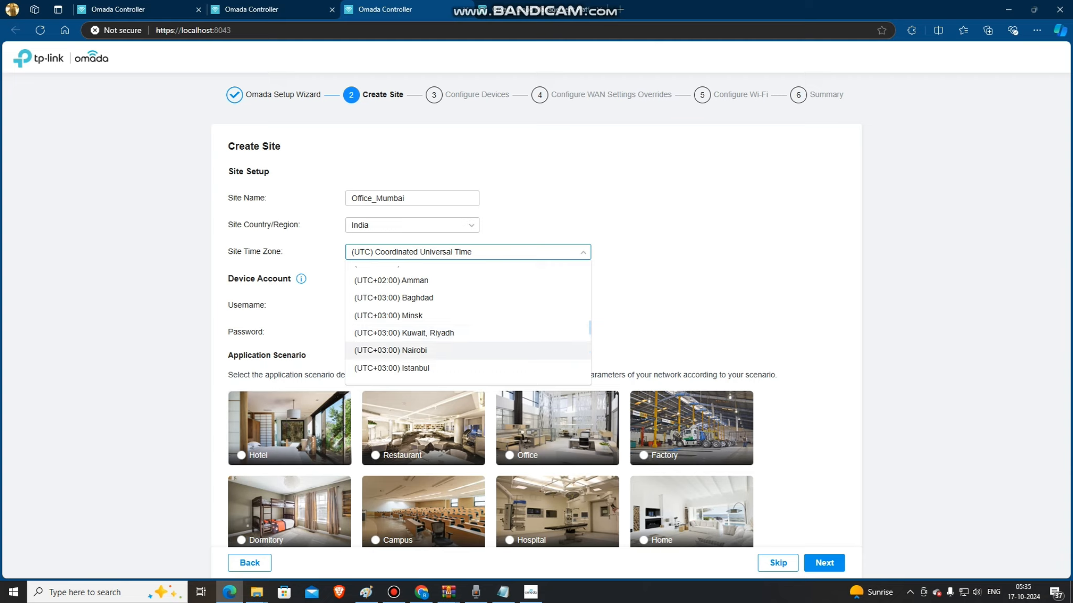
pyautogui.scroll(-3, 461, 335)
pyautogui.scroll(-3, 461, 330)
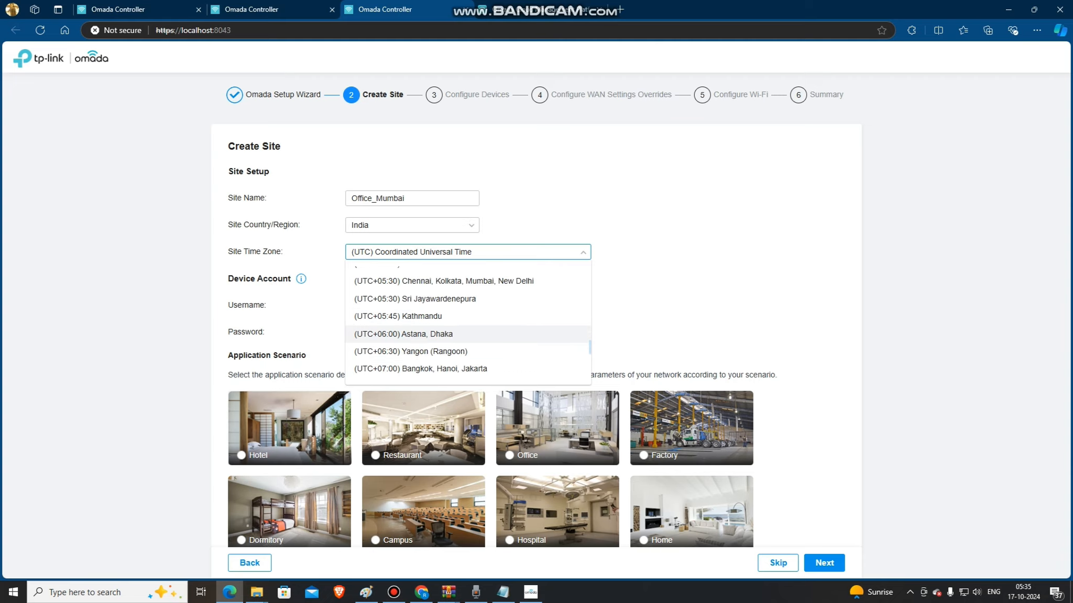
pyautogui.click(461, 282)
# Set the device account username to admin and enter the device account password.
pyautogui.click(412, 306)
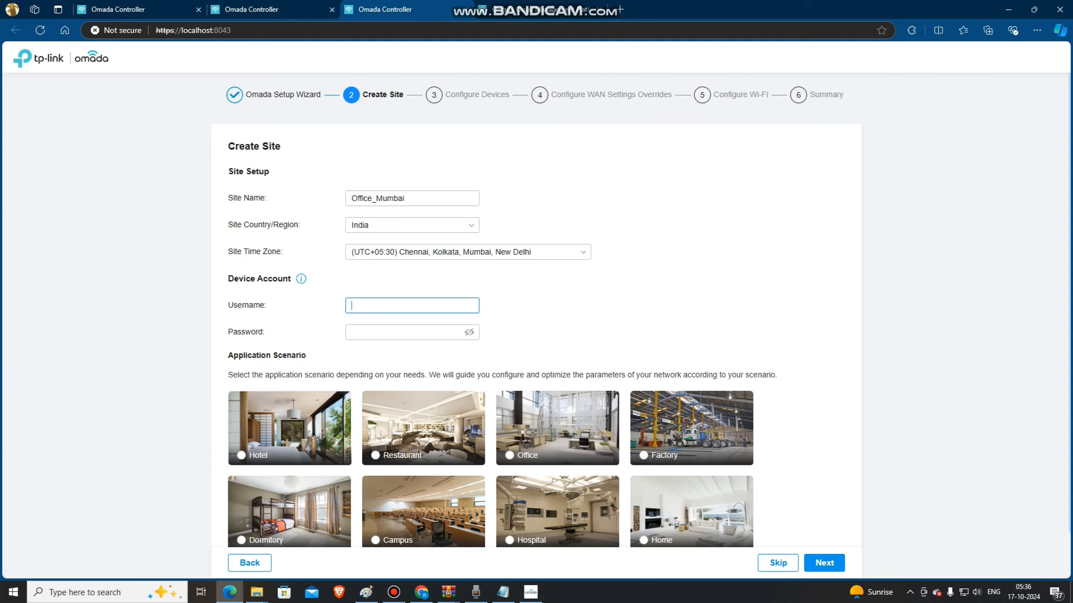
pyautogui.write('admin')
pyautogui.click(403, 333)
pyautogui.write('•••••')
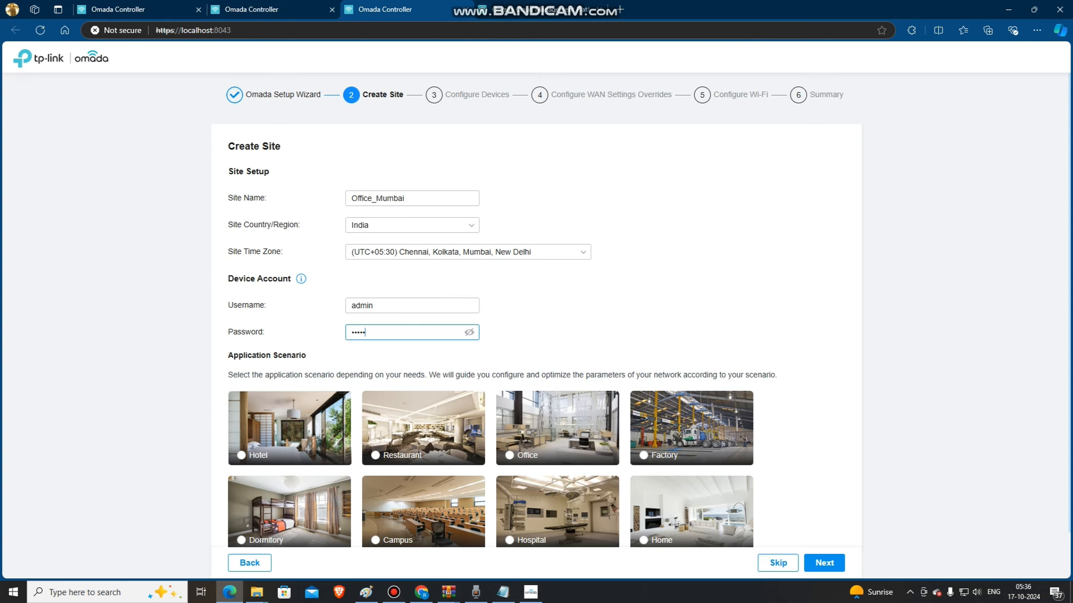
# Choose the Office application scenario and continue through the device and WAN override stages without configuring anything.
pyautogui.scroll(-1, 544, 341)
pyautogui.click(510, 399)
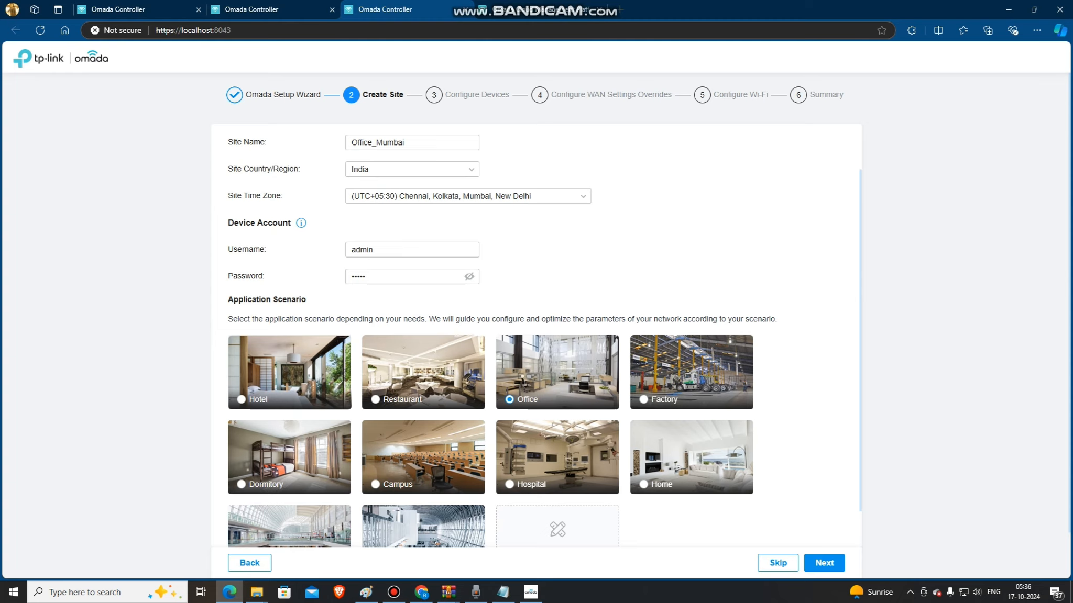
pyautogui.click(824, 563)
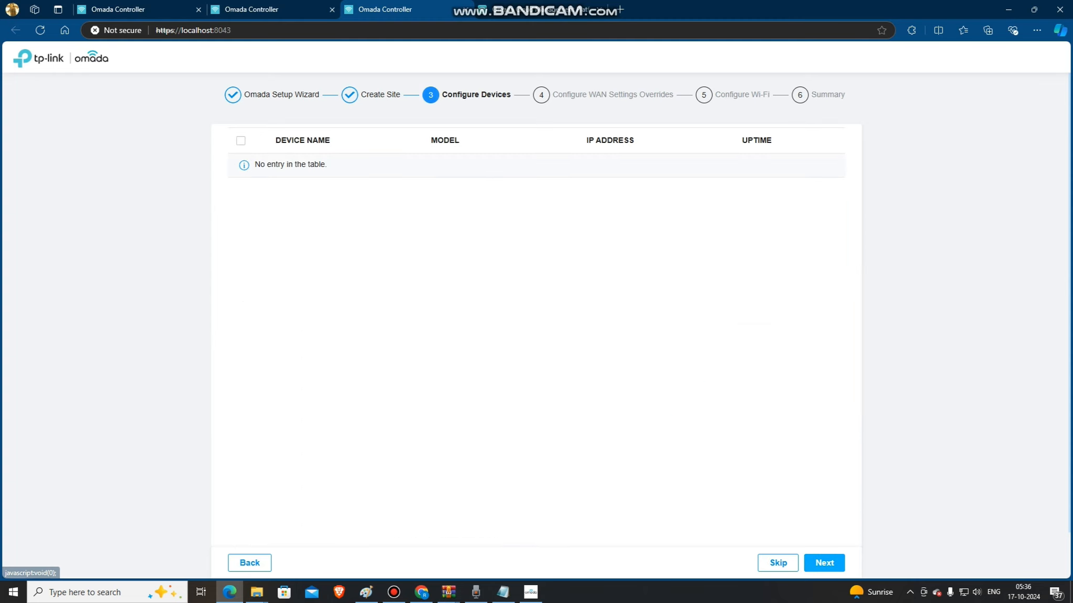
pyautogui.click(824, 563)
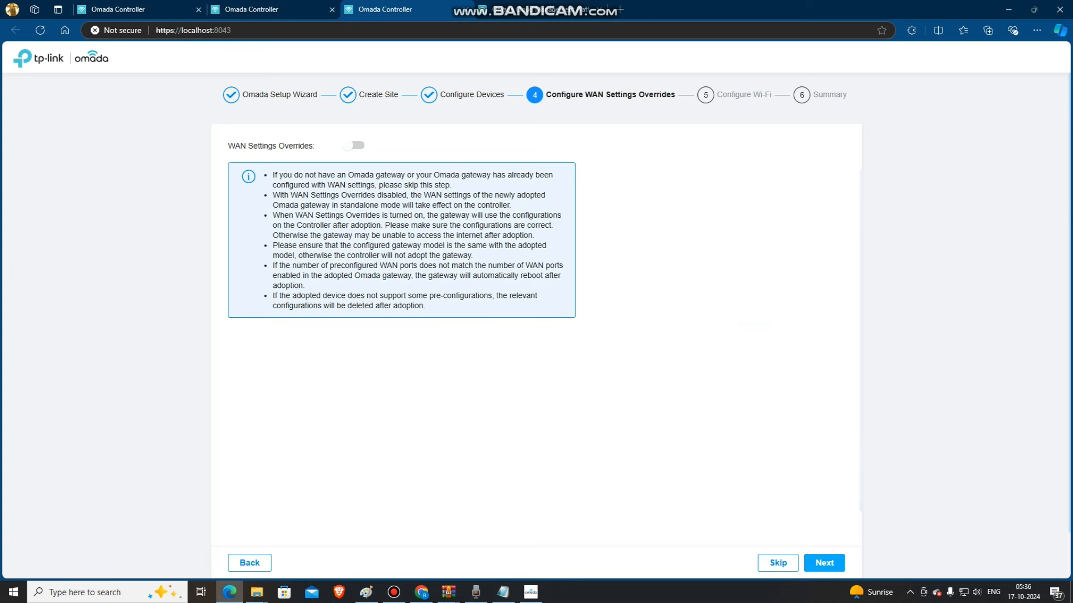
pyautogui.click(824, 563)
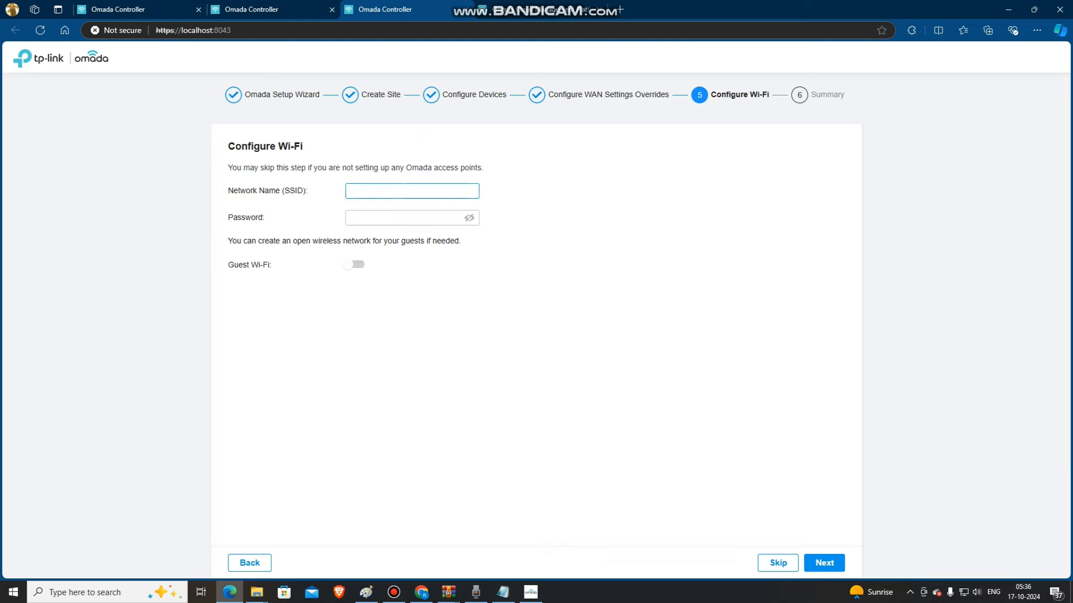
# Fill in the Wi-Fi network name (SSID) for the site.
pyautogui.click(412, 218)
pyautogui.click(411, 191)
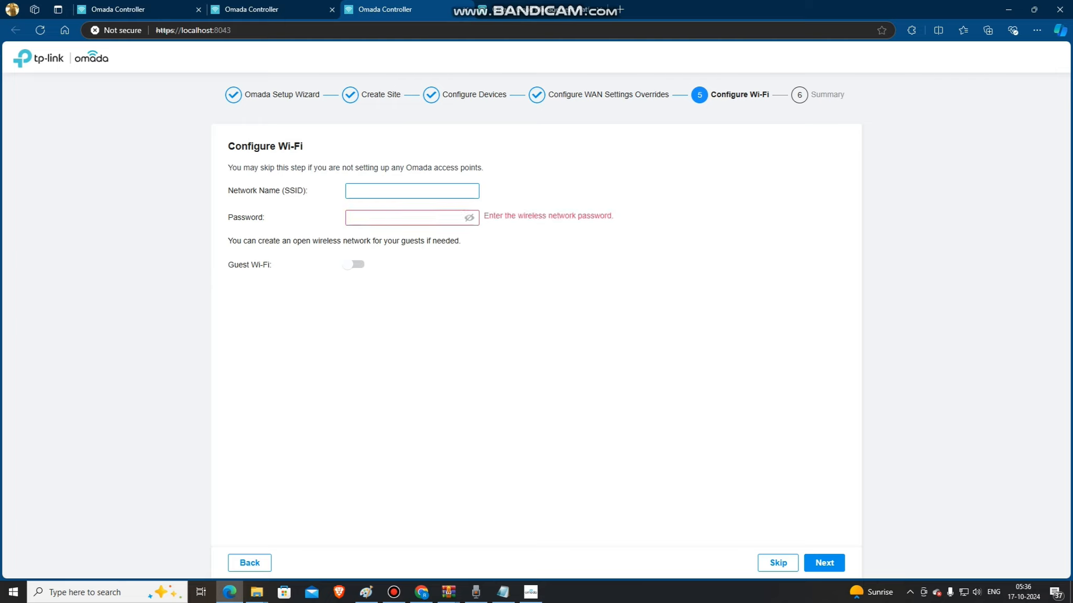
pyautogui.write('Black_Daven')
# Enter the Wi-Fi network password and finish the setup wizard.
pyautogui.click(398, 218)
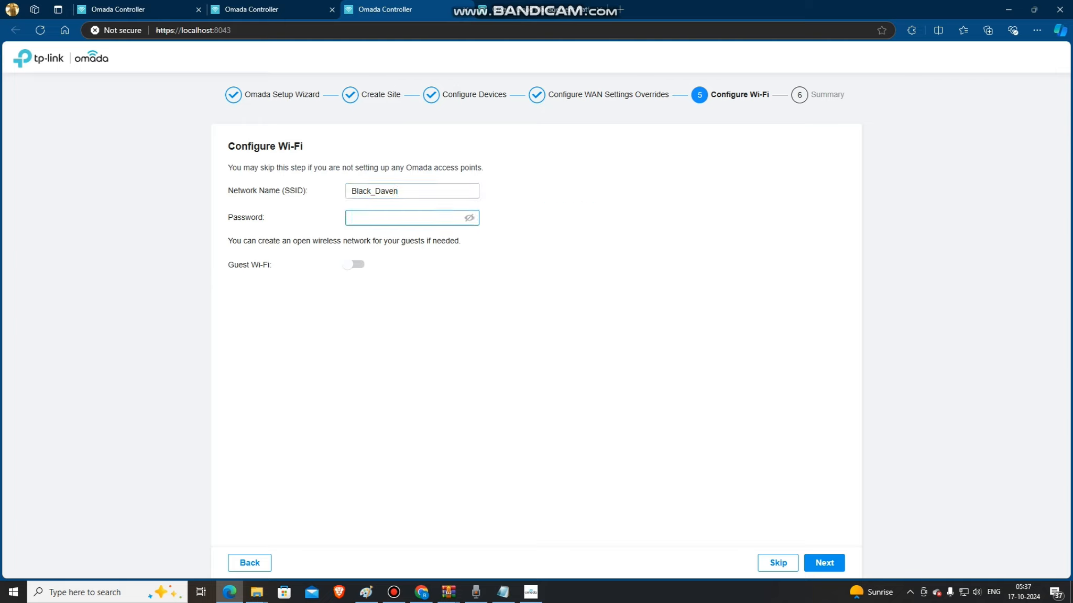
pyautogui.write('*********')
pyautogui.click(823, 562)
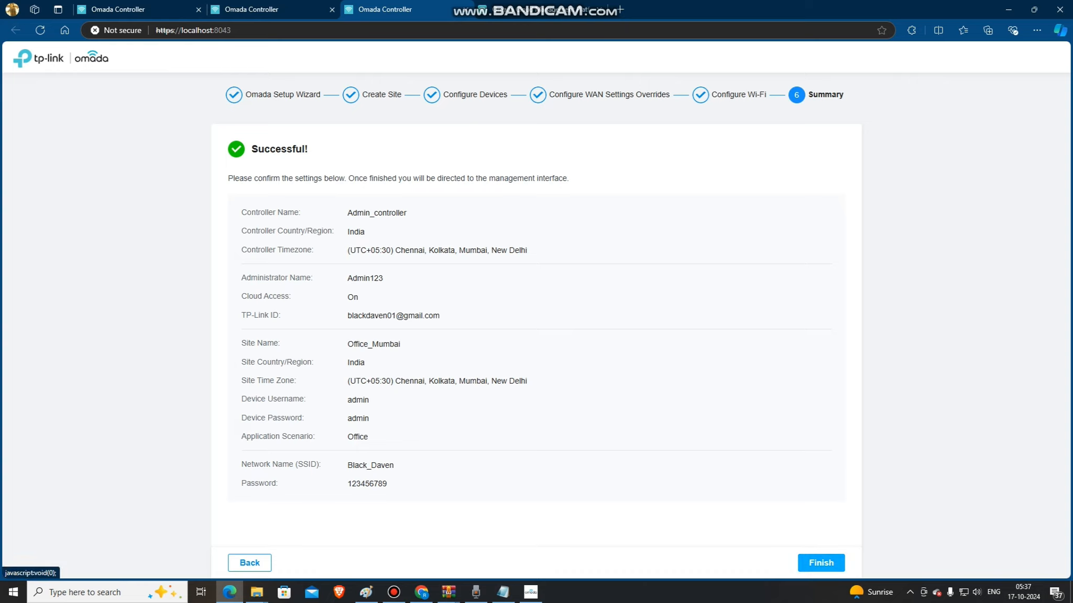
pyautogui.click(821, 563)
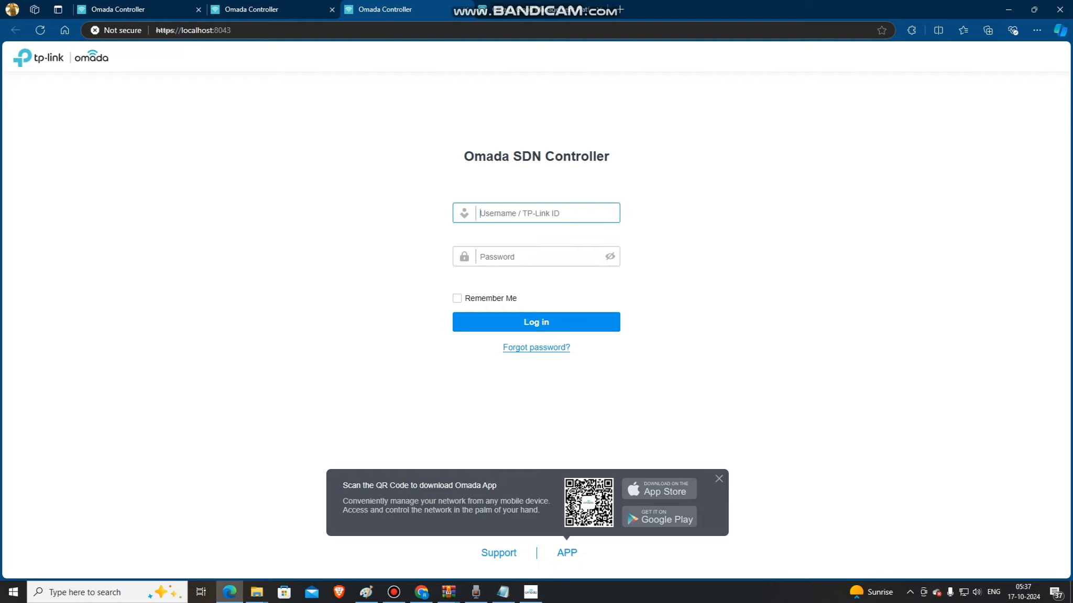
# Log in to the controller as Admin123 with the administrator password.
pyautogui.write('a')
pyautogui.press('BackSpace')
pyautogui.write('Admin@123')
pyautogui.press('BackSpace')
pyautogui.click(513, 257)
pyautogui.write('•••••••')
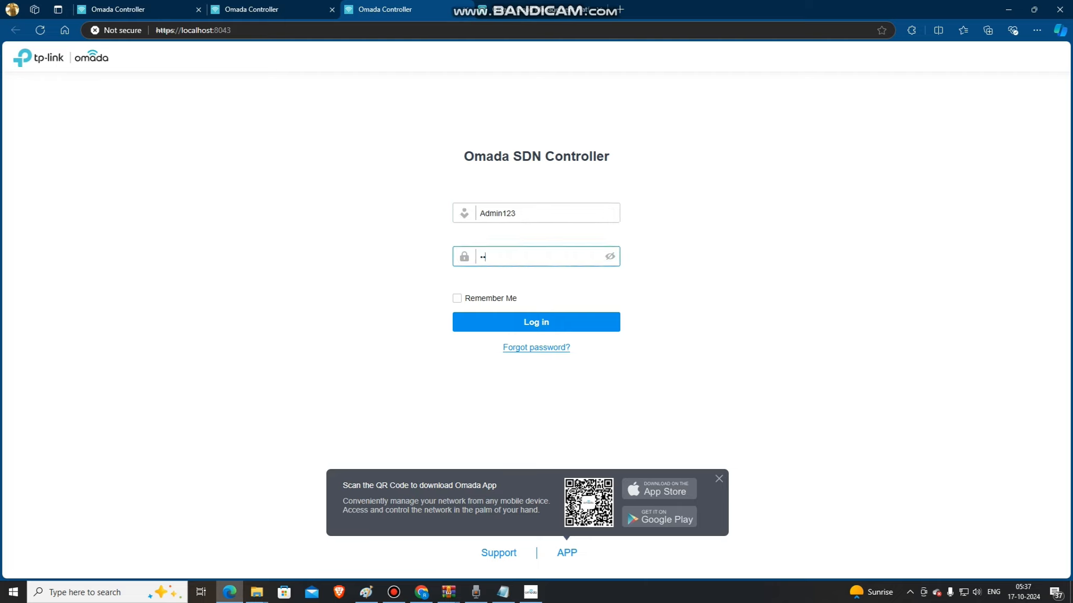
pyautogui.write('•••••')
pyautogui.press('Return')
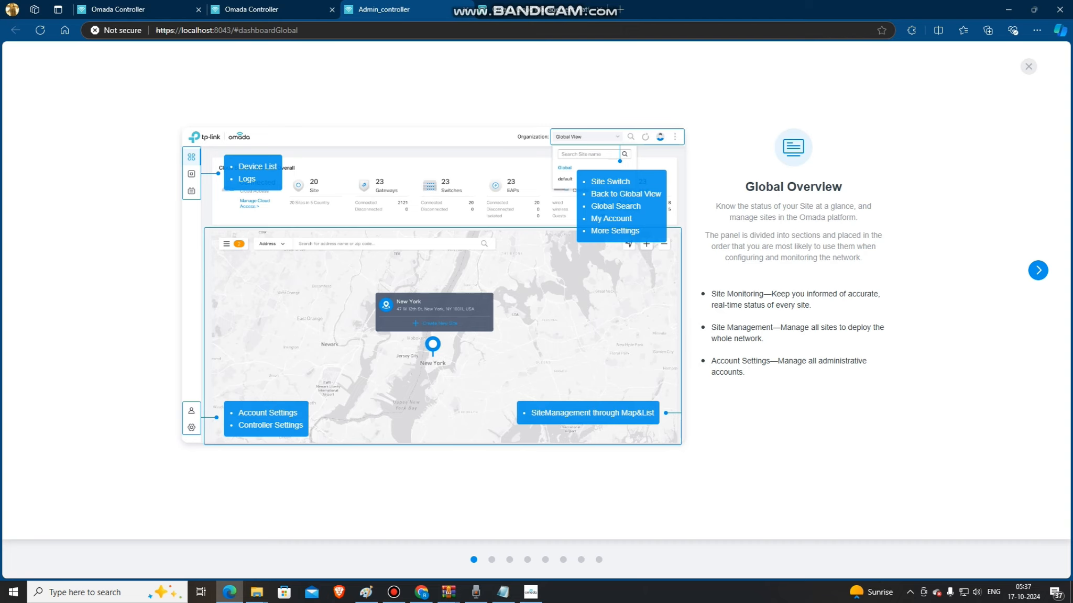
# Look through the introductory tour up to Network Monitoring and close it to reach the global dashboard.
pyautogui.click(1038, 270)
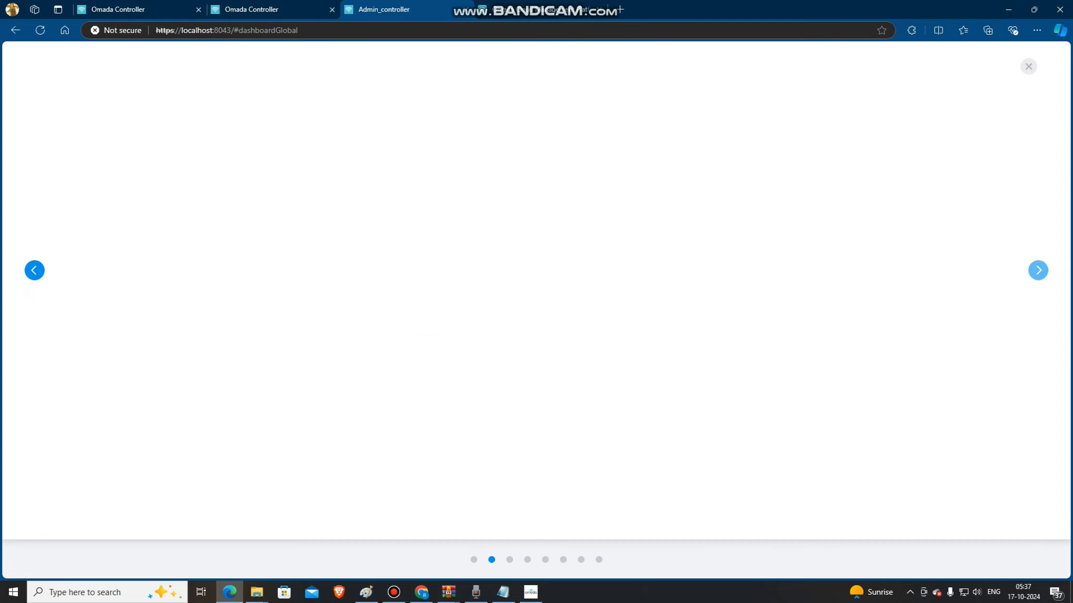
pyautogui.click(1038, 270)
pyautogui.click(1037, 270)
pyautogui.click(1038, 270)
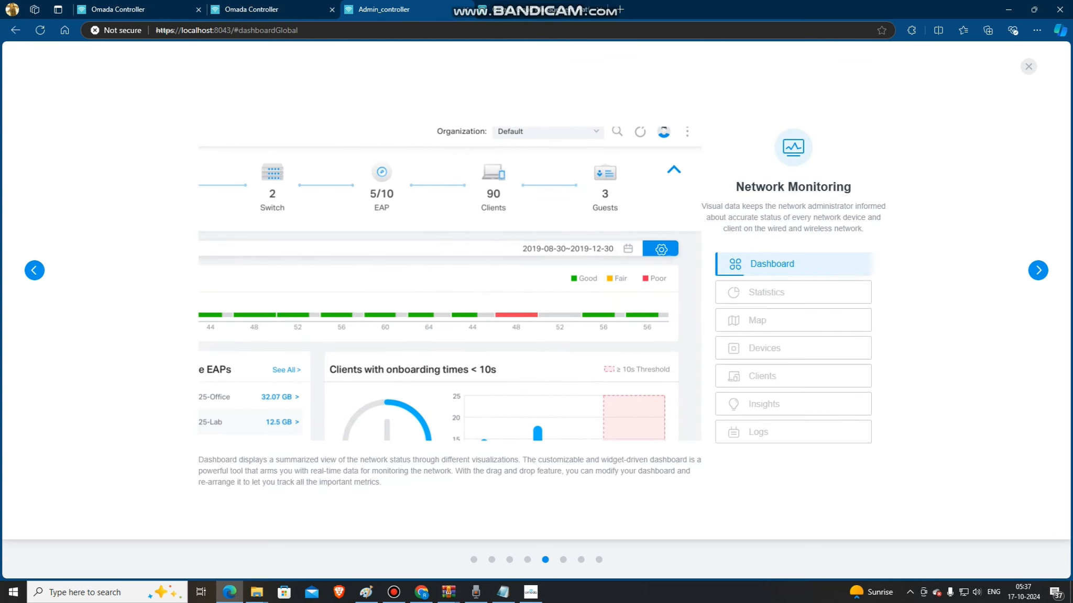
pyautogui.click(1028, 67)
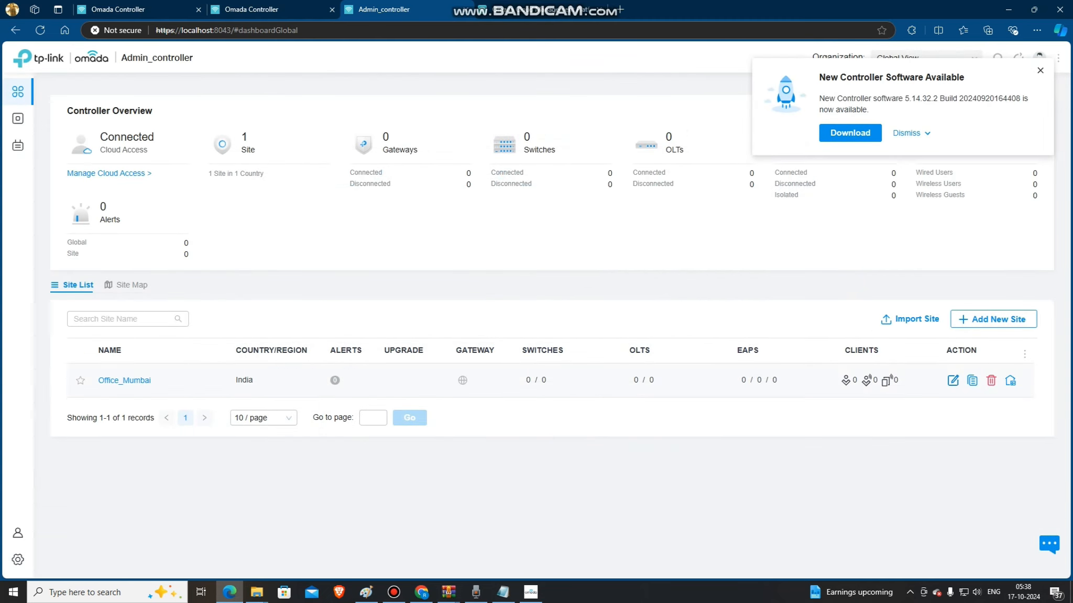